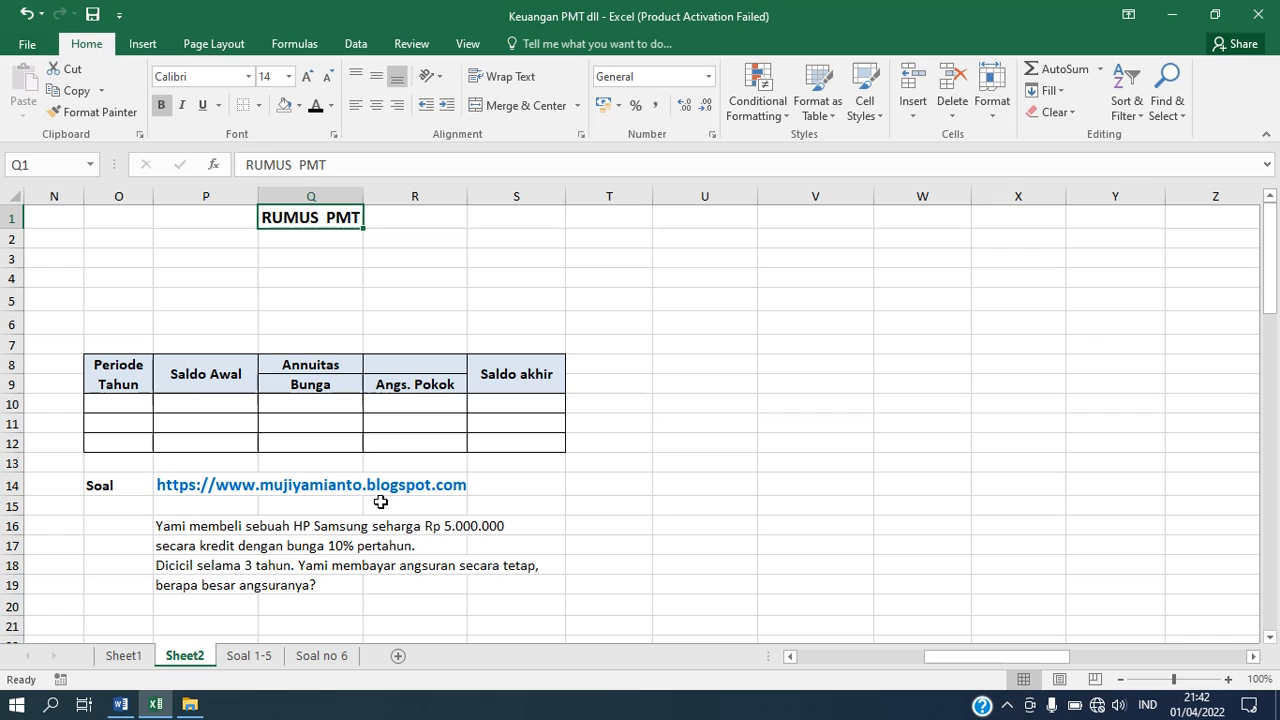
# - Enter the label "Harga Hp" in cell O2 and the price 5000000 in cell Q2
pyautogui.click(166, 526)
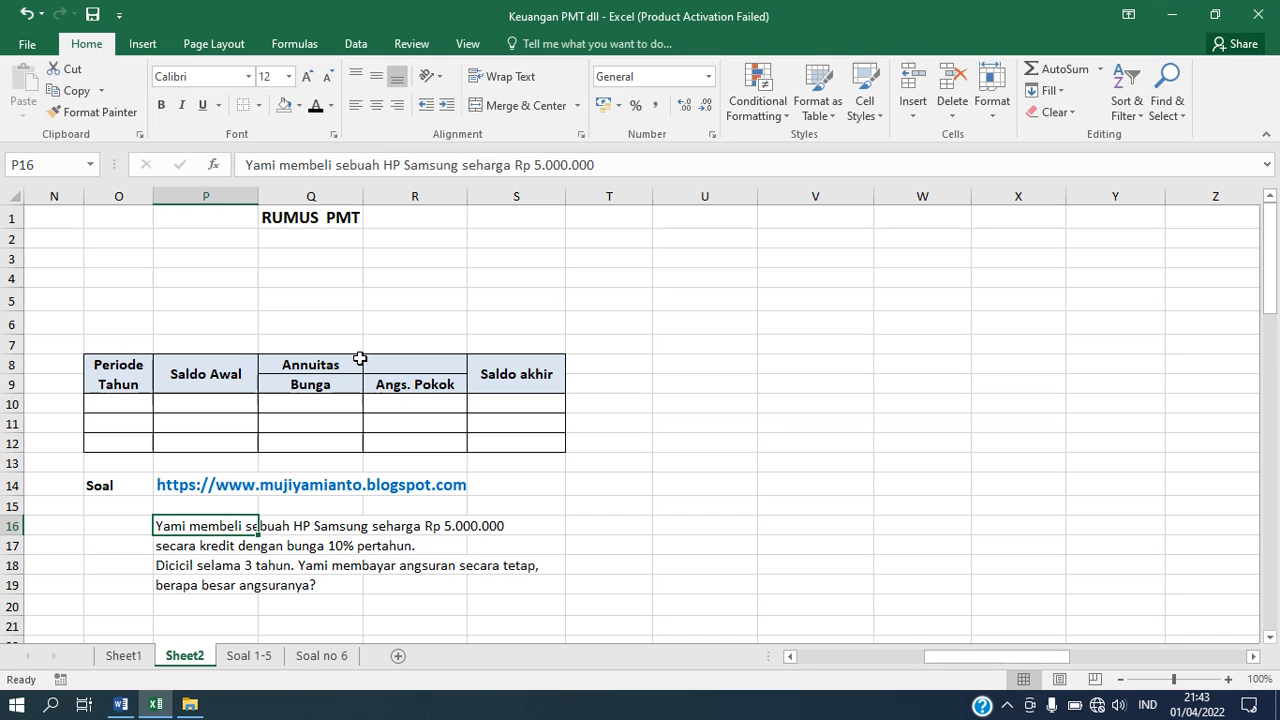
pyautogui.click(128, 243)
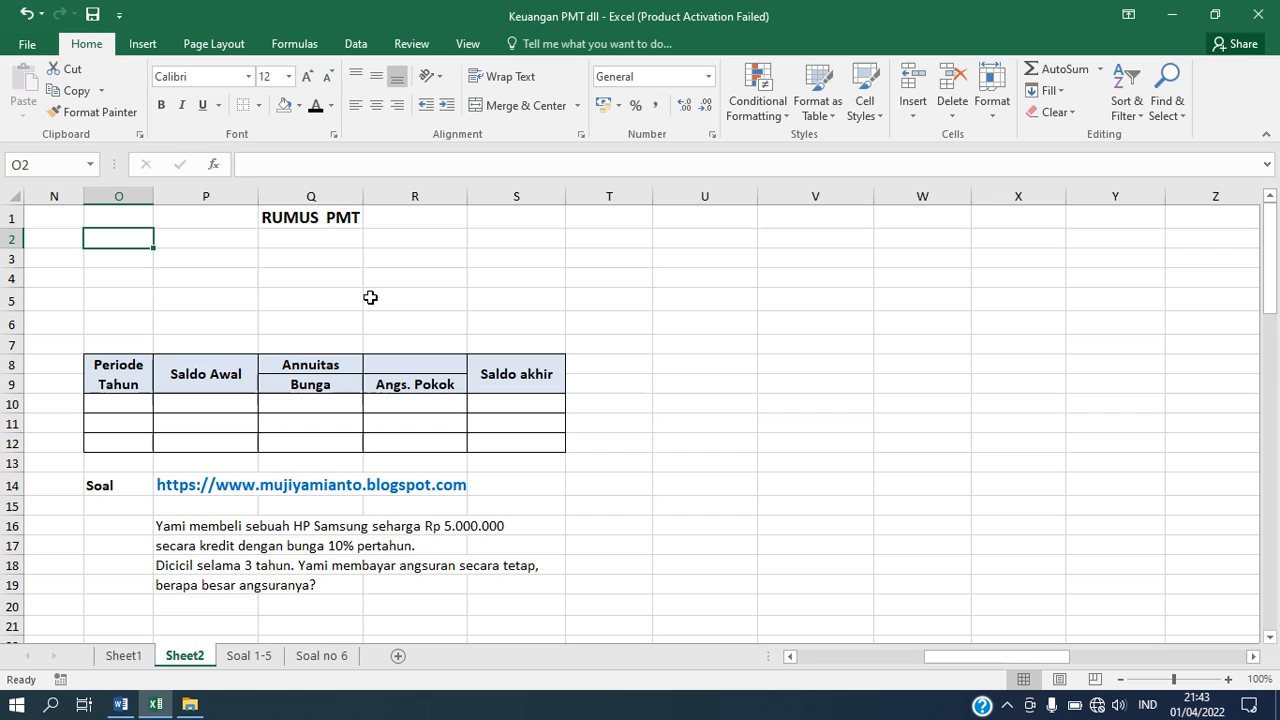
pyautogui.write('Har')
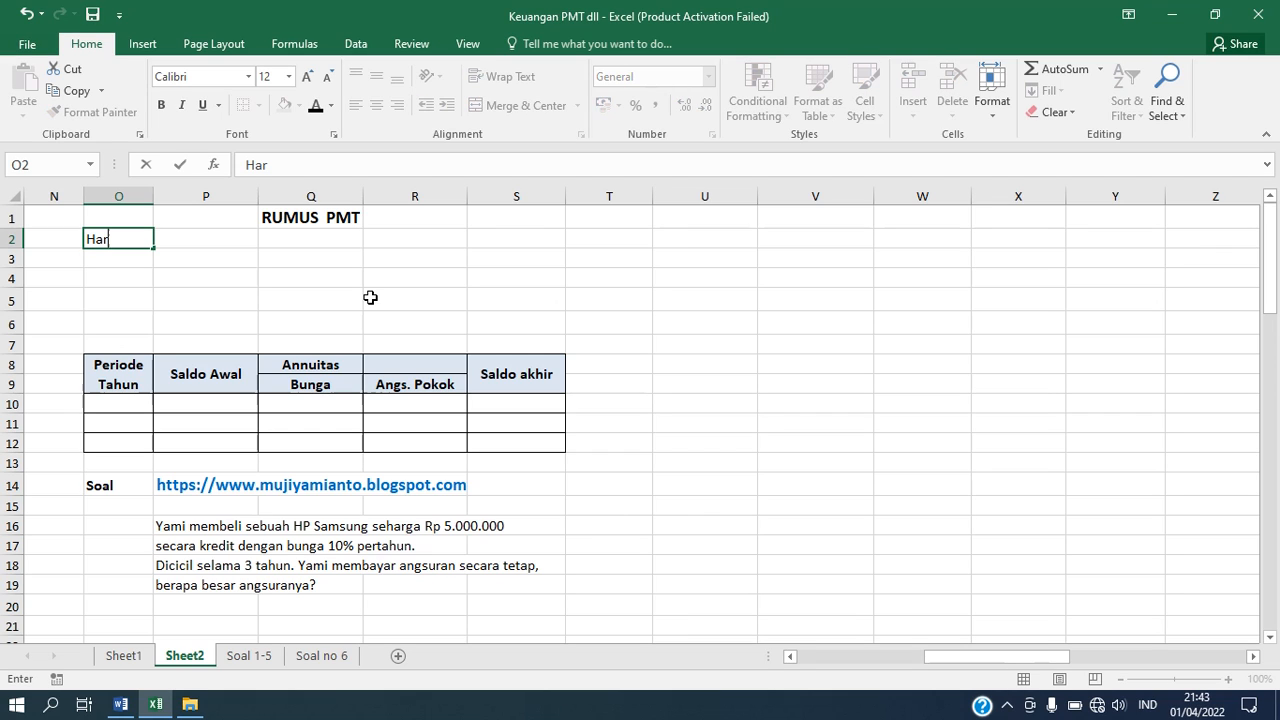
pyautogui.write('ga Hp')
pyautogui.press('Tab')
pyautogui.press('Tab')
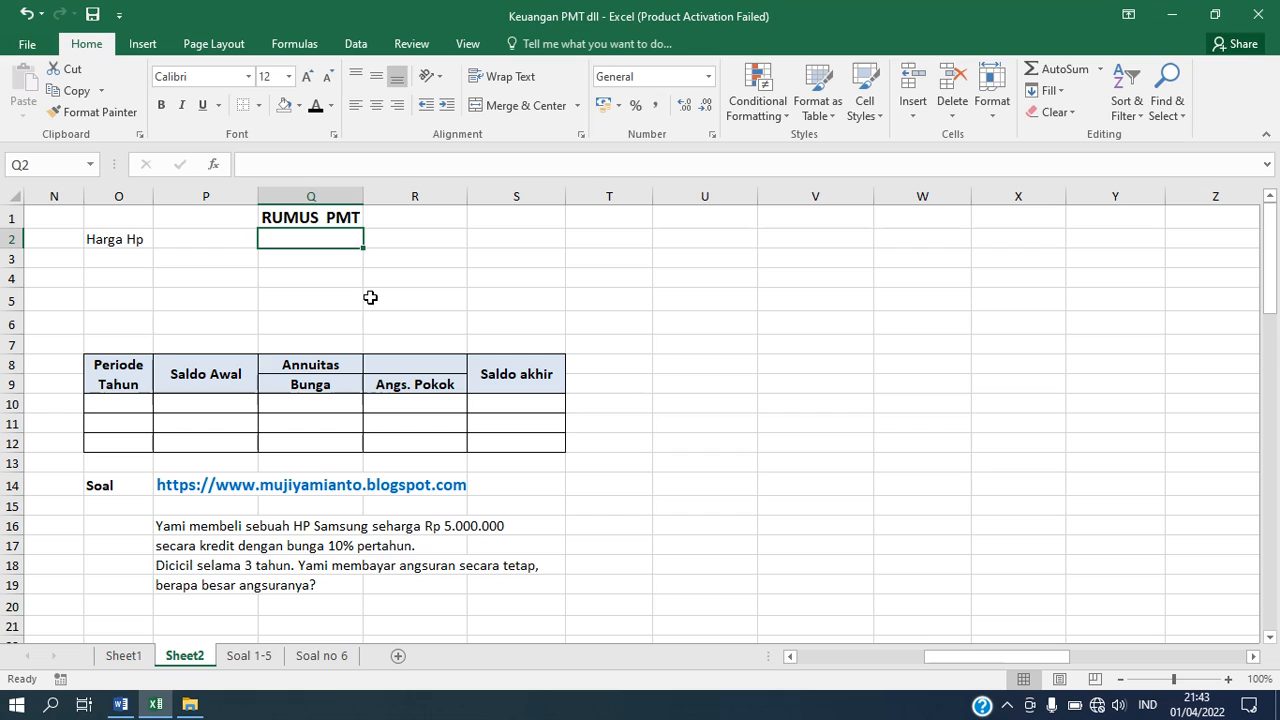
pyautogui.write('5000')
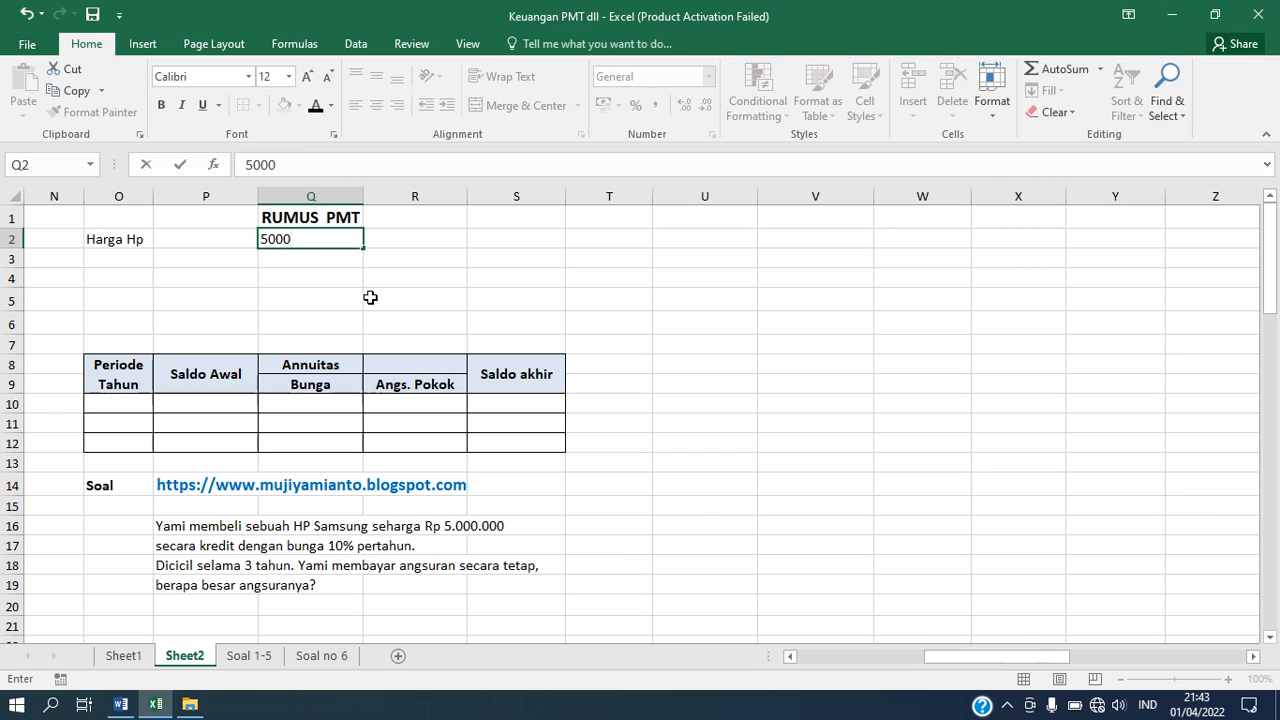
pyautogui.write('000')
pyautogui.press('Return')
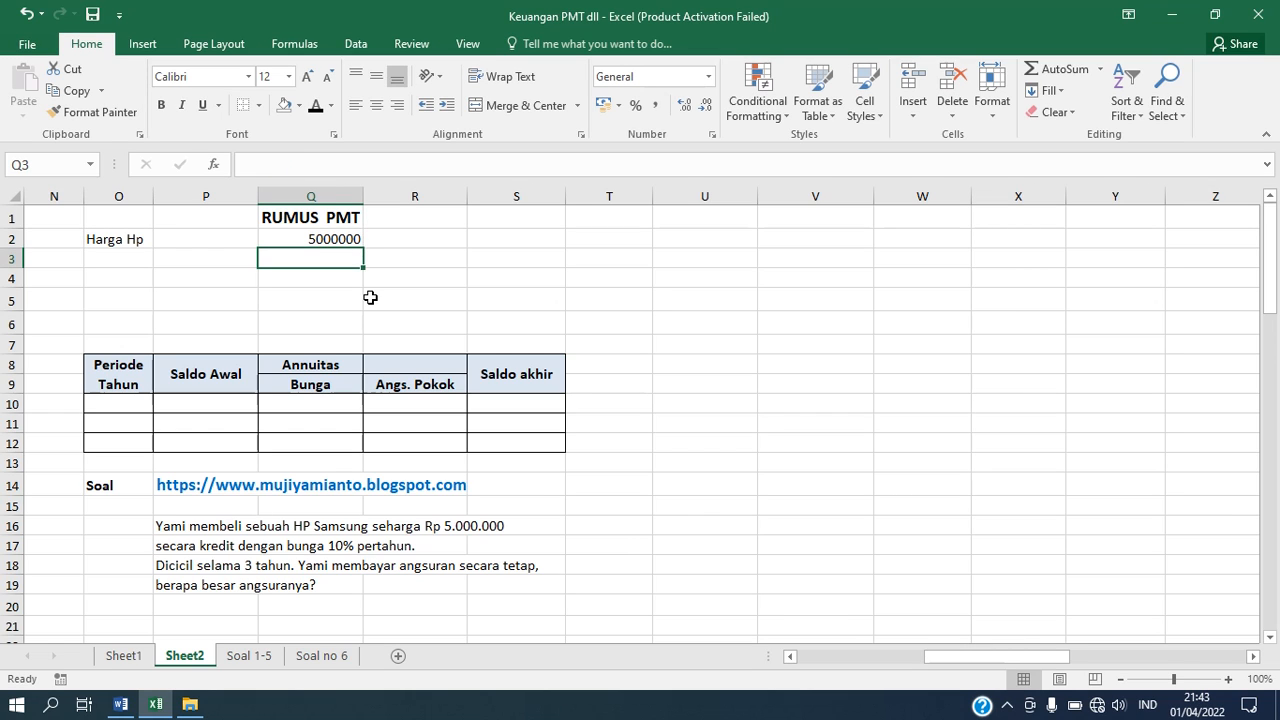
# - Format the phone price in cell Q2 with the Accounting number format
pyautogui.click(338, 240)
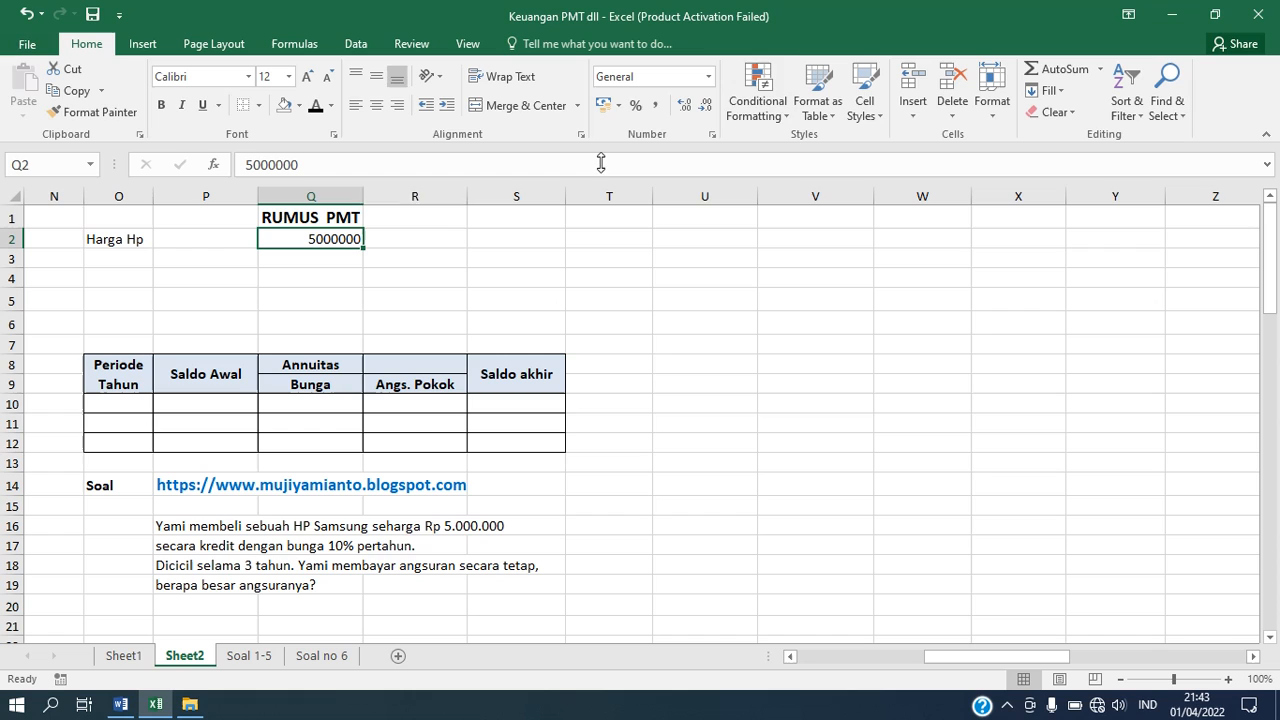
pyautogui.click(708, 79)
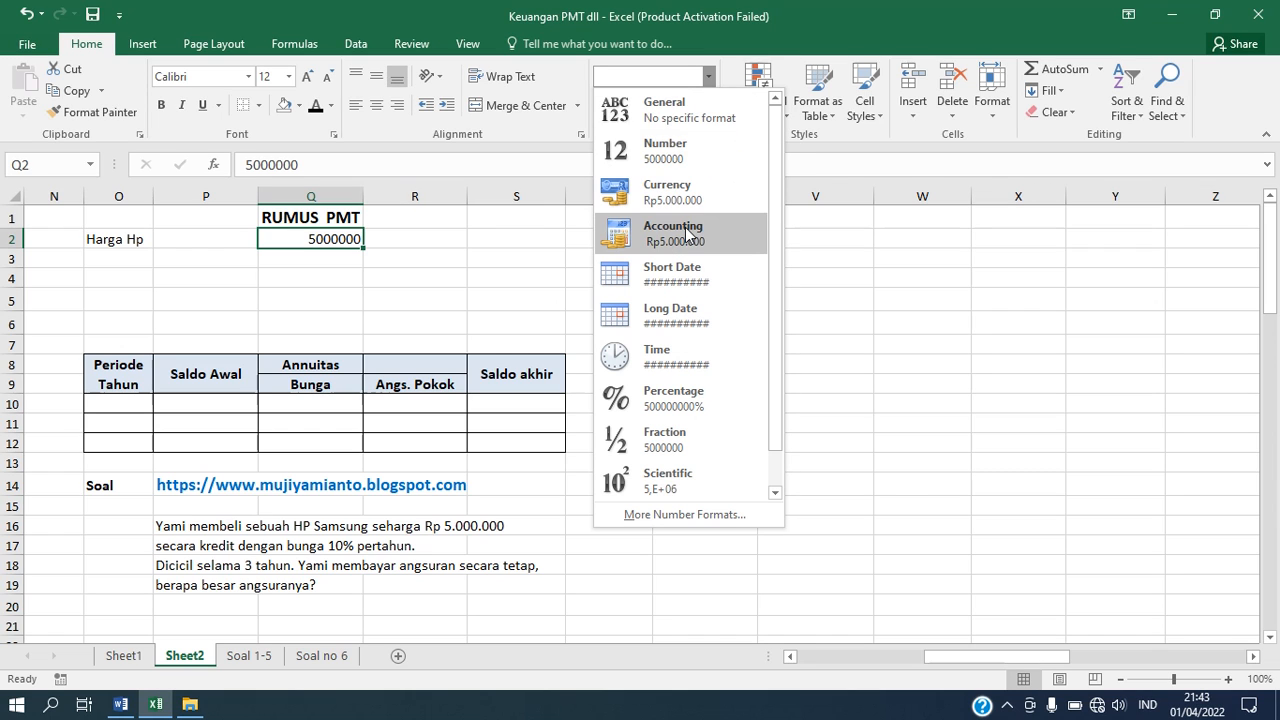
pyautogui.click(685, 228)
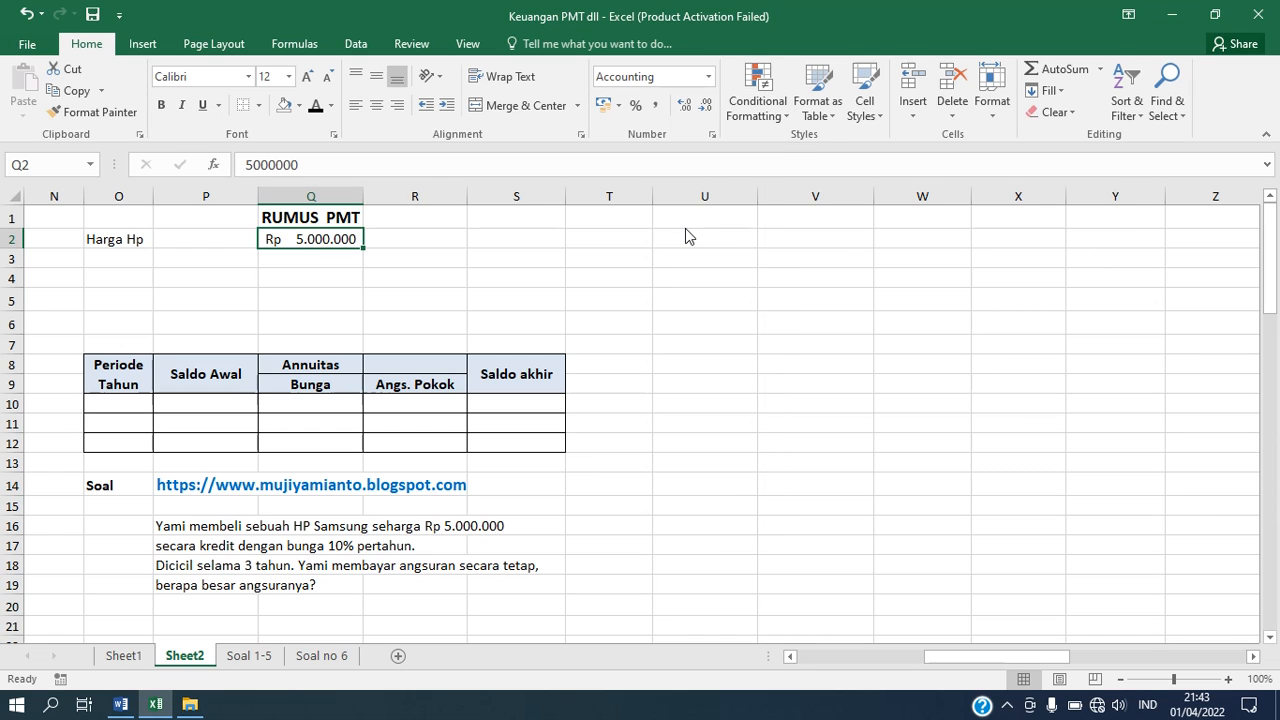
# - Fill in the interest row with "Bunga" in O3, 10% in Q3 and "per th" in R3
pyautogui.click(138, 255)
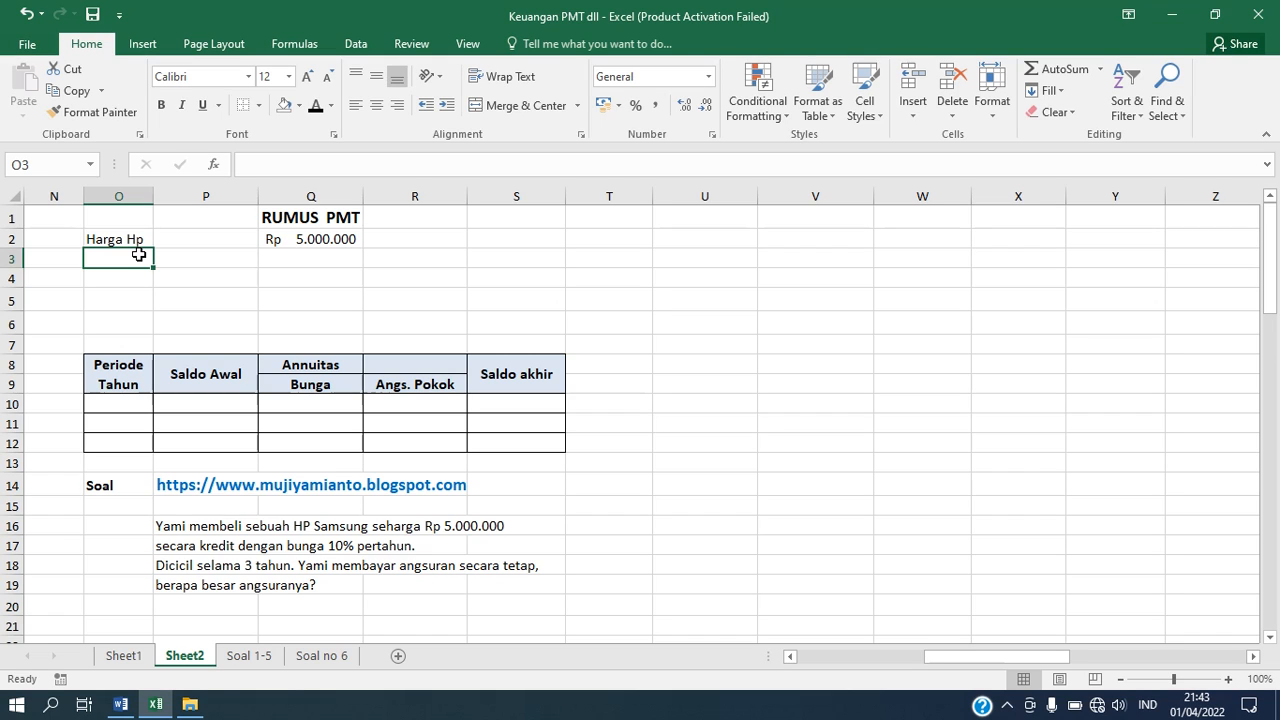
pyautogui.write('Bu')
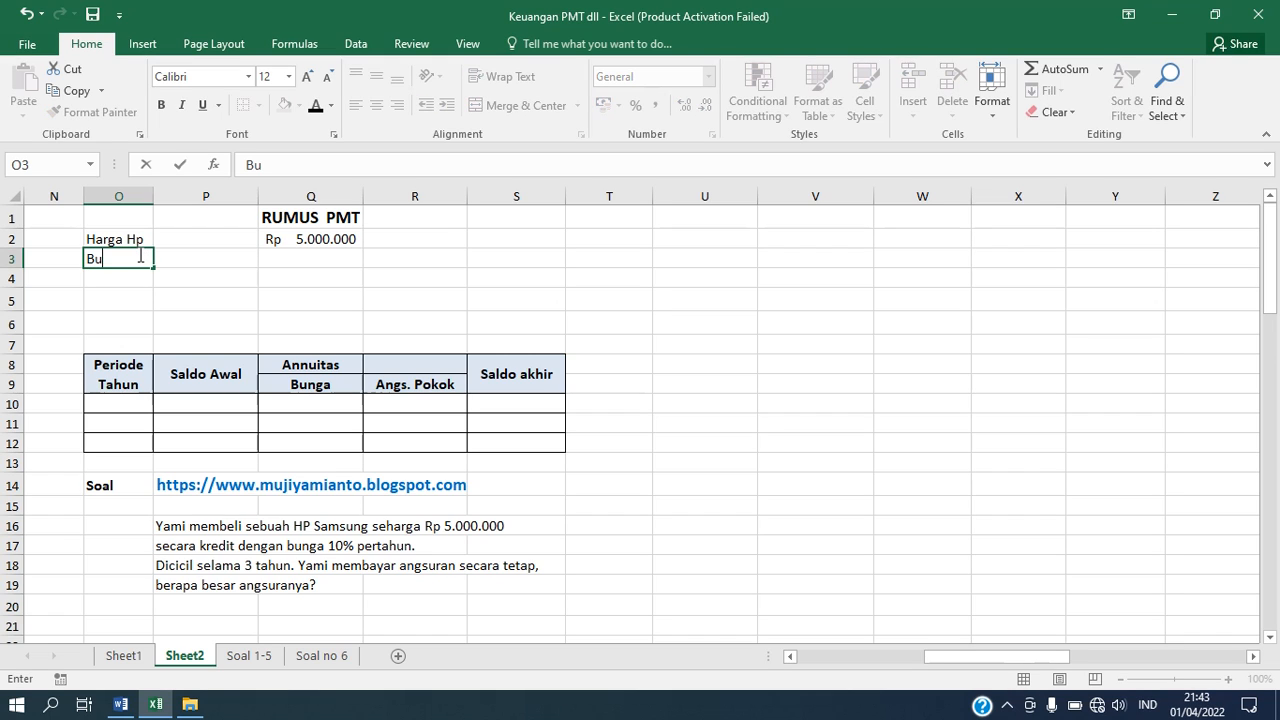
pyautogui.write('nga')
pyautogui.press('Tab')
pyautogui.press('Tab')
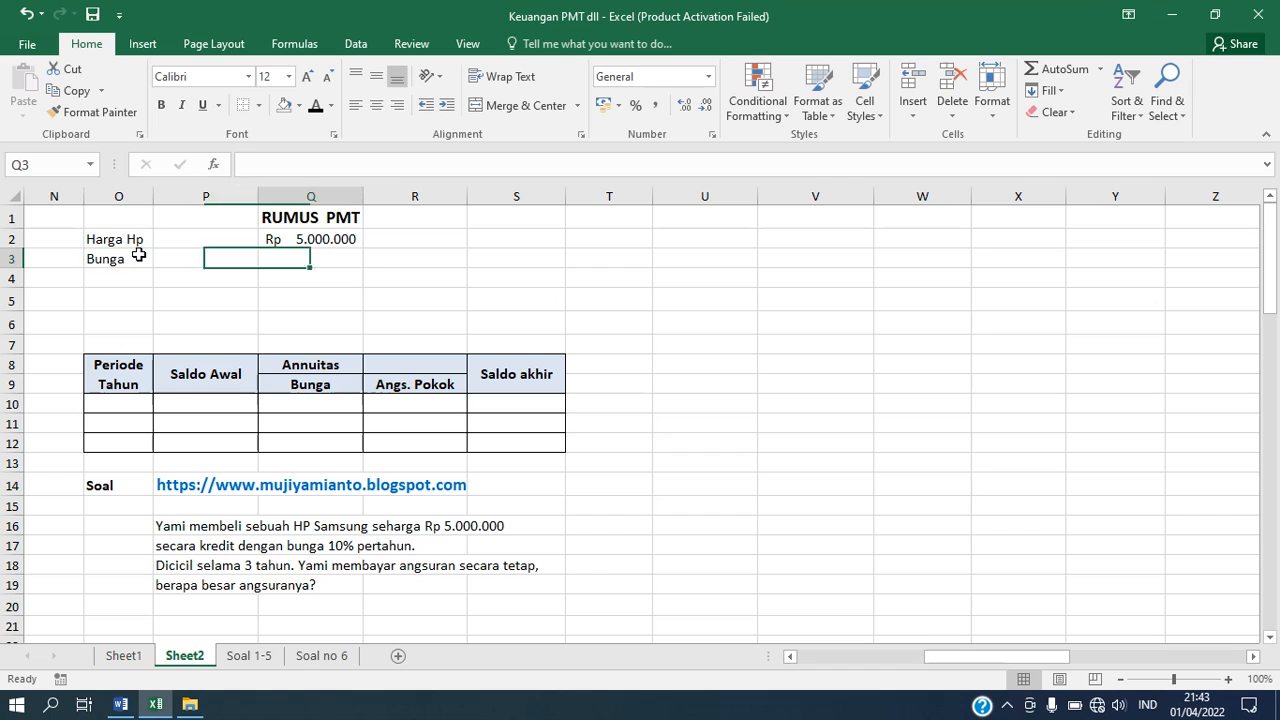
pyautogui.write('10')
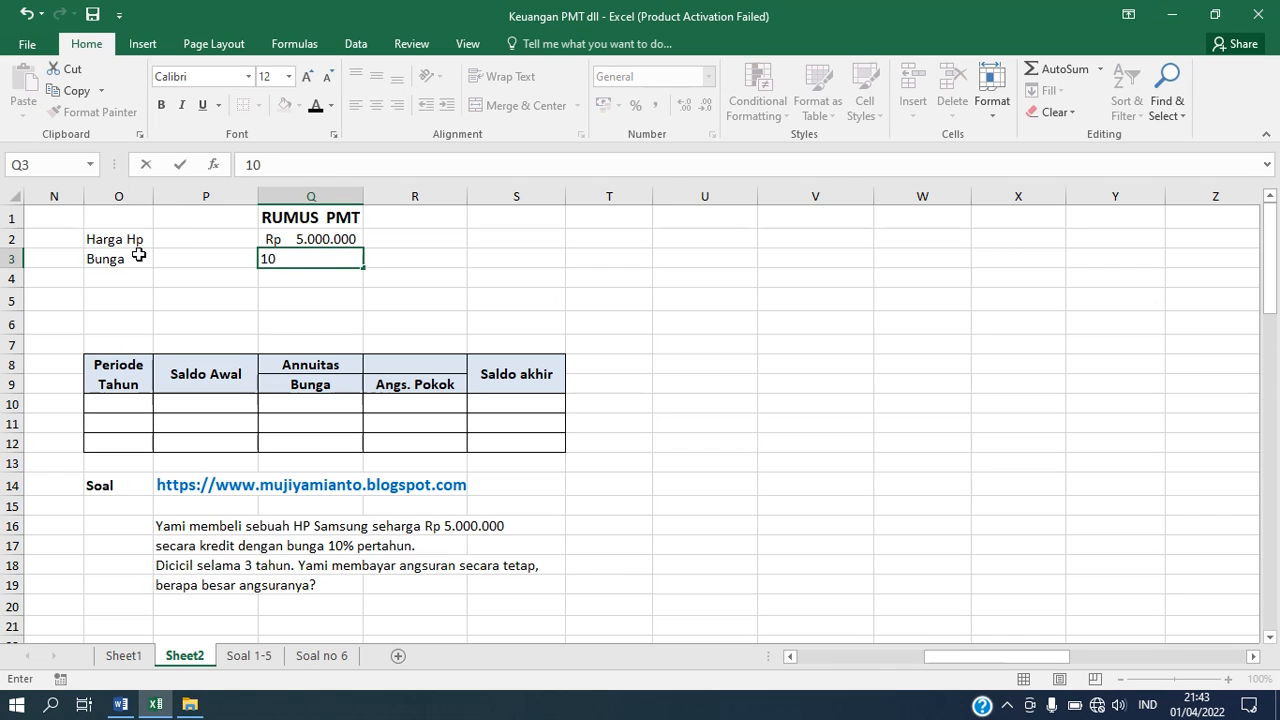
pyautogui.write('%')
pyautogui.press('Tab')
pyautogui.write('pe')
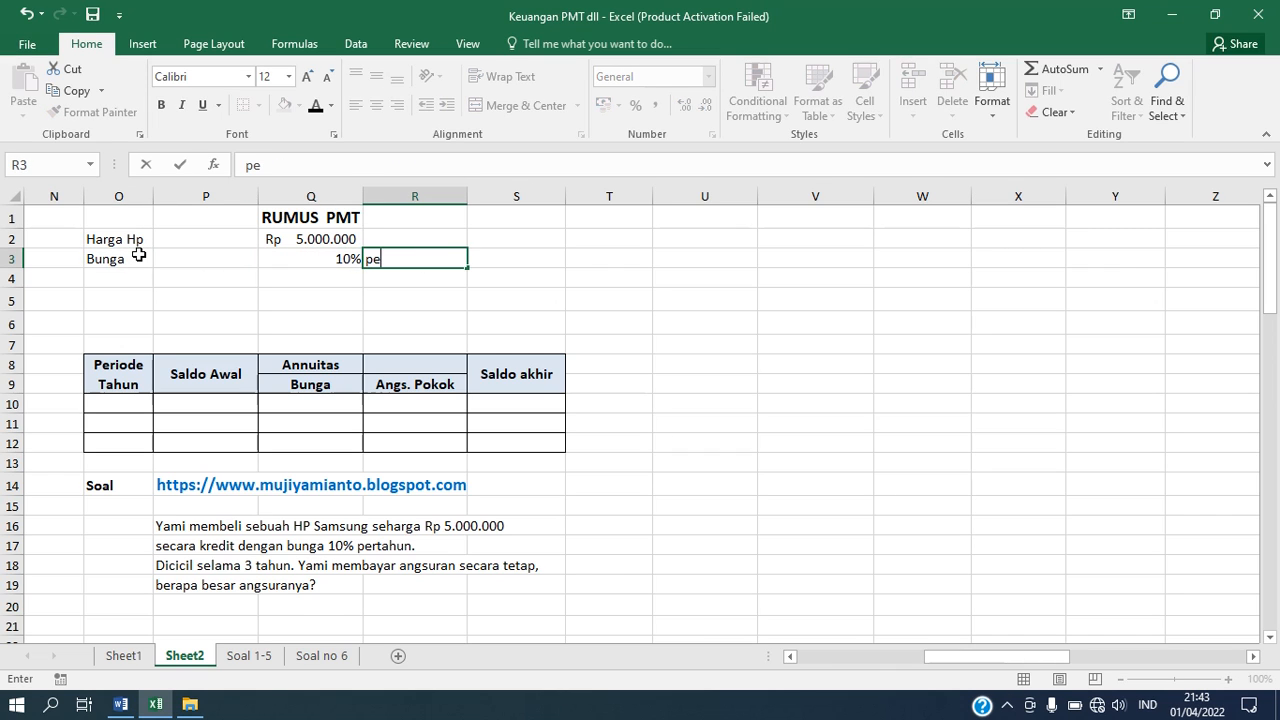
pyautogui.write('r th')
pyautogui.press('Return')
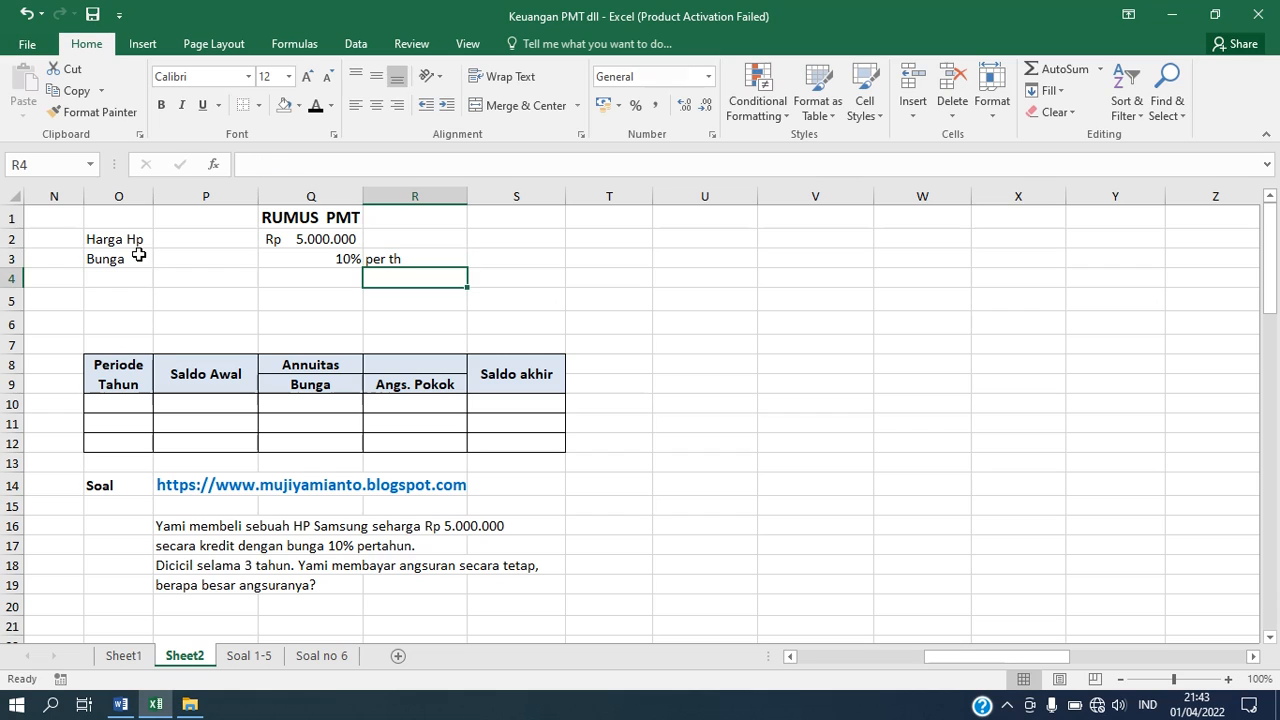
# - Fill in the term row with "Periode" in O4, 3 in Q4 and "th" in R4
pyautogui.click(114, 277)
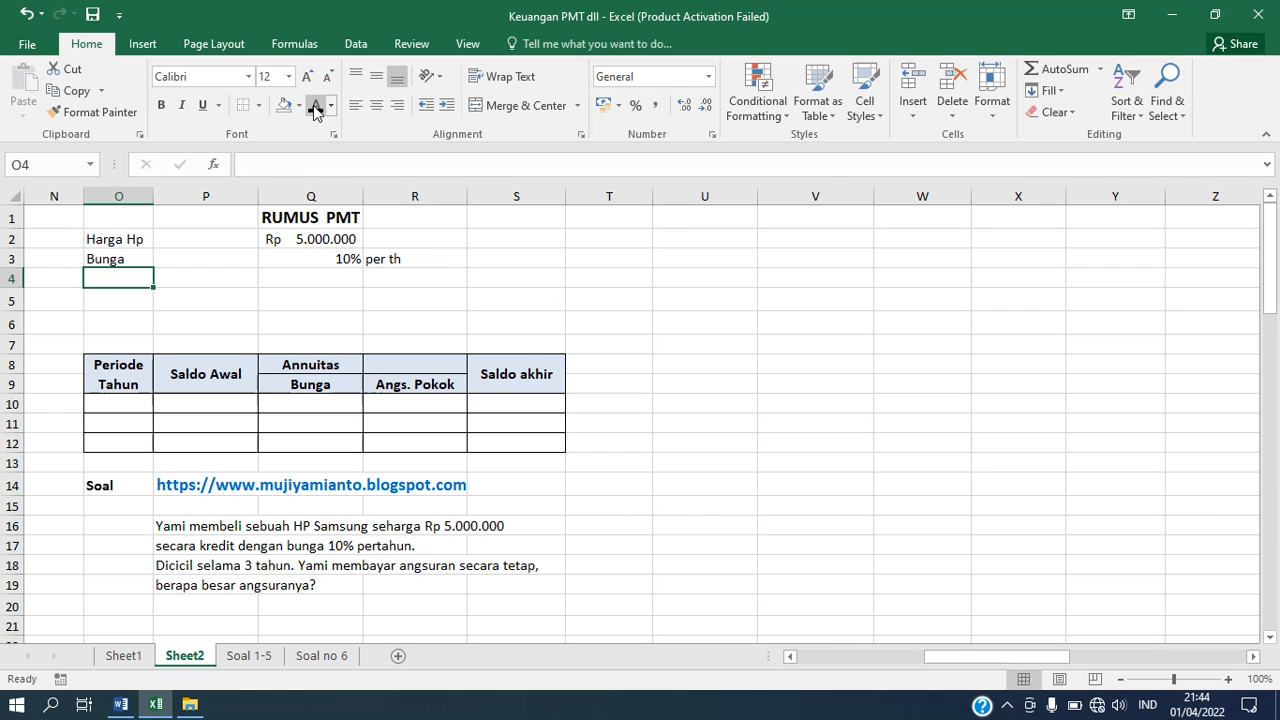
pyautogui.write('Periode')
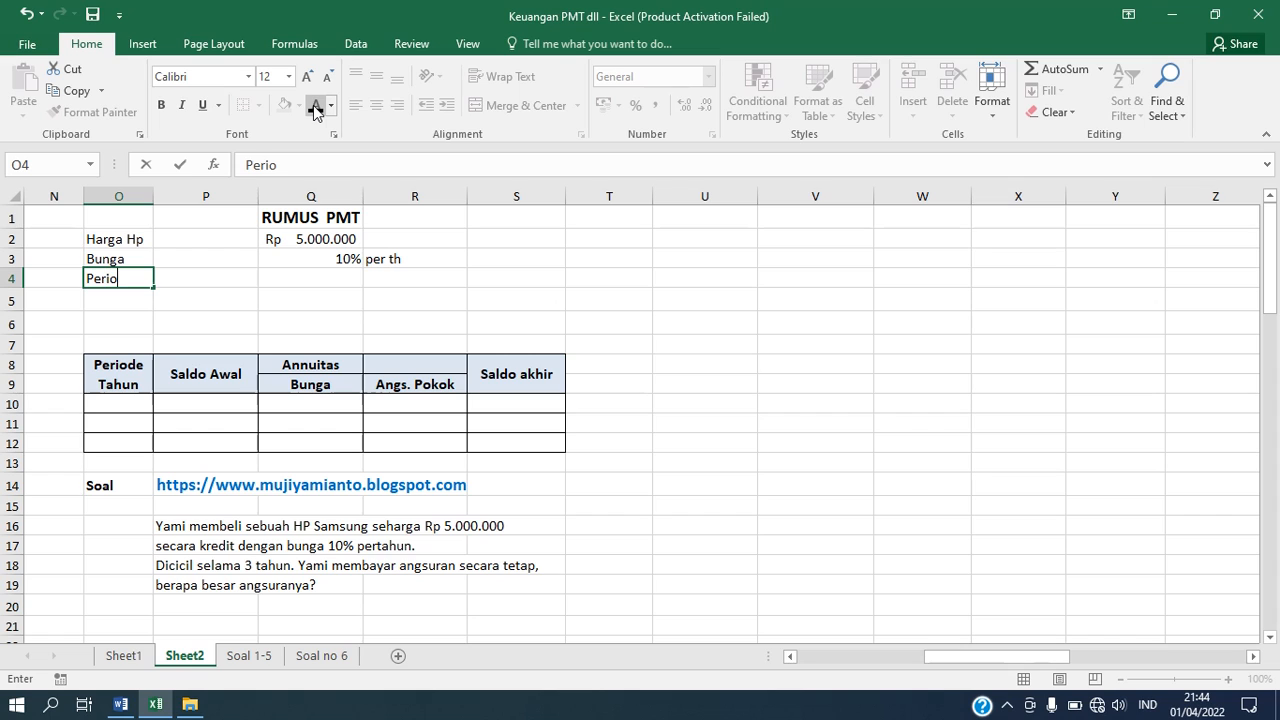
pyautogui.press('Tab')
pyautogui.press('Tab')
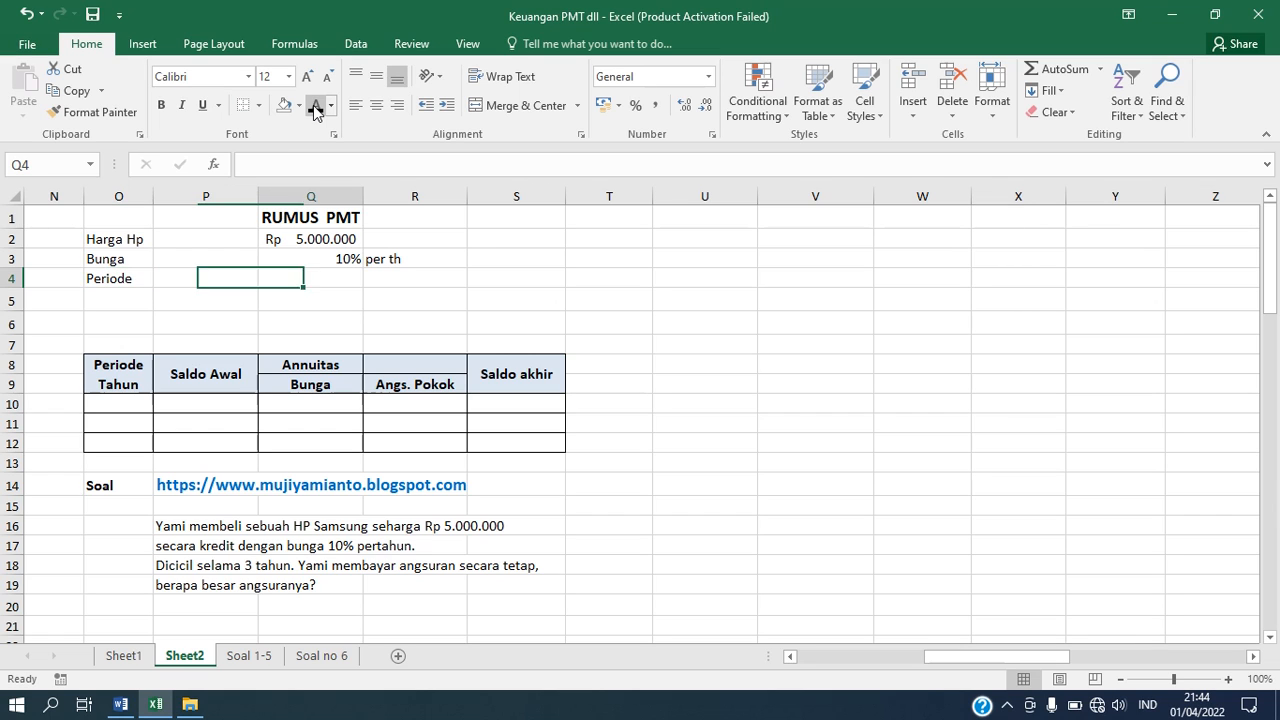
pyautogui.write('3')
pyautogui.press('Tab')
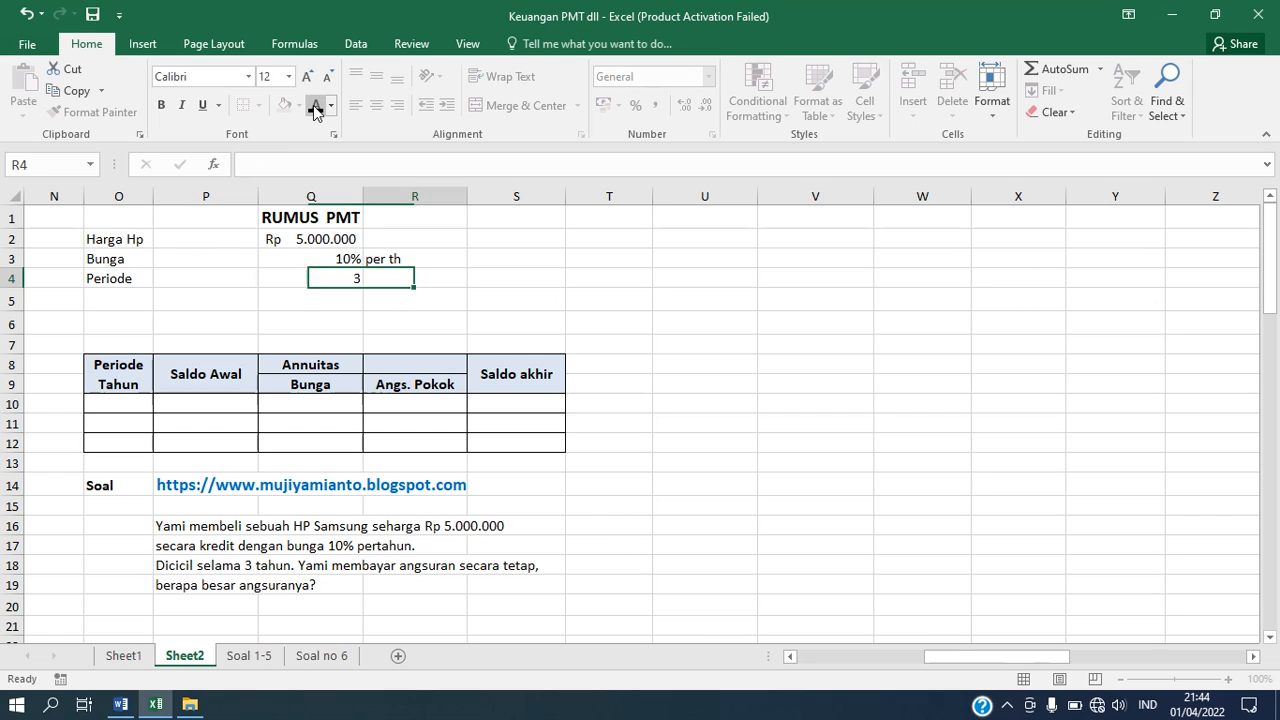
pyautogui.write('y')
pyautogui.press('BackSpace')
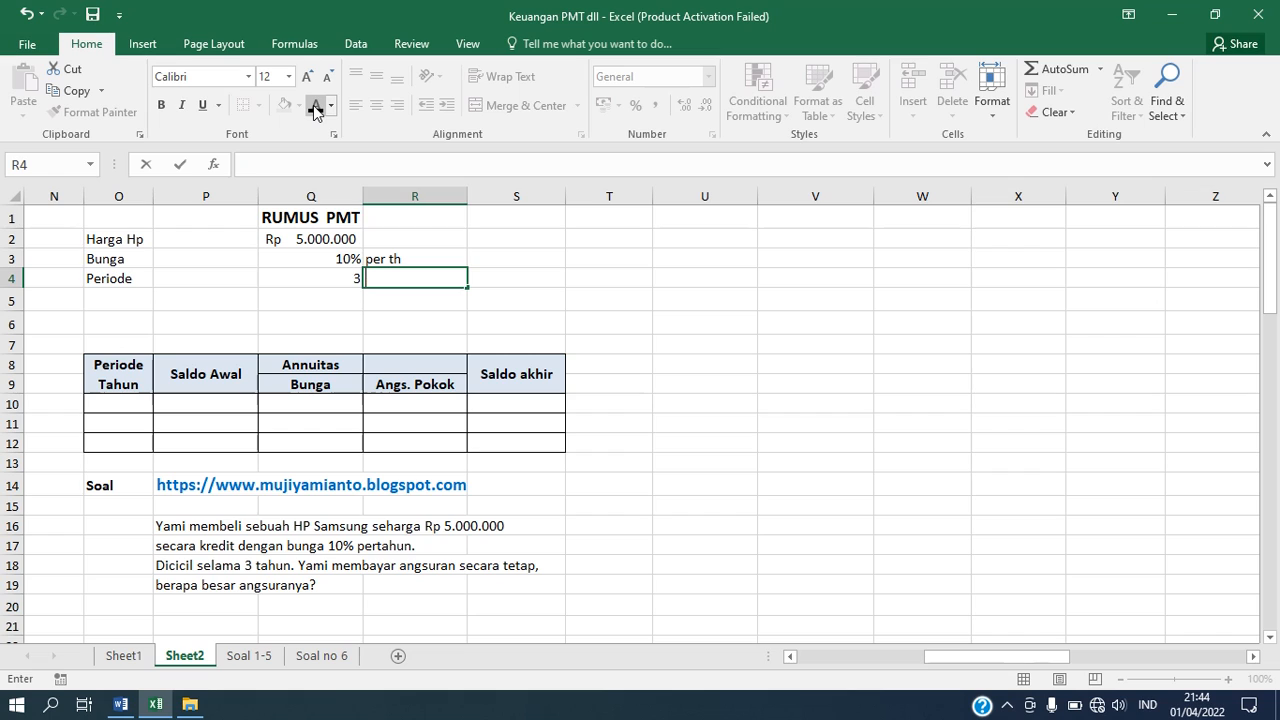
pyautogui.write('th')
pyautogui.press('Return')
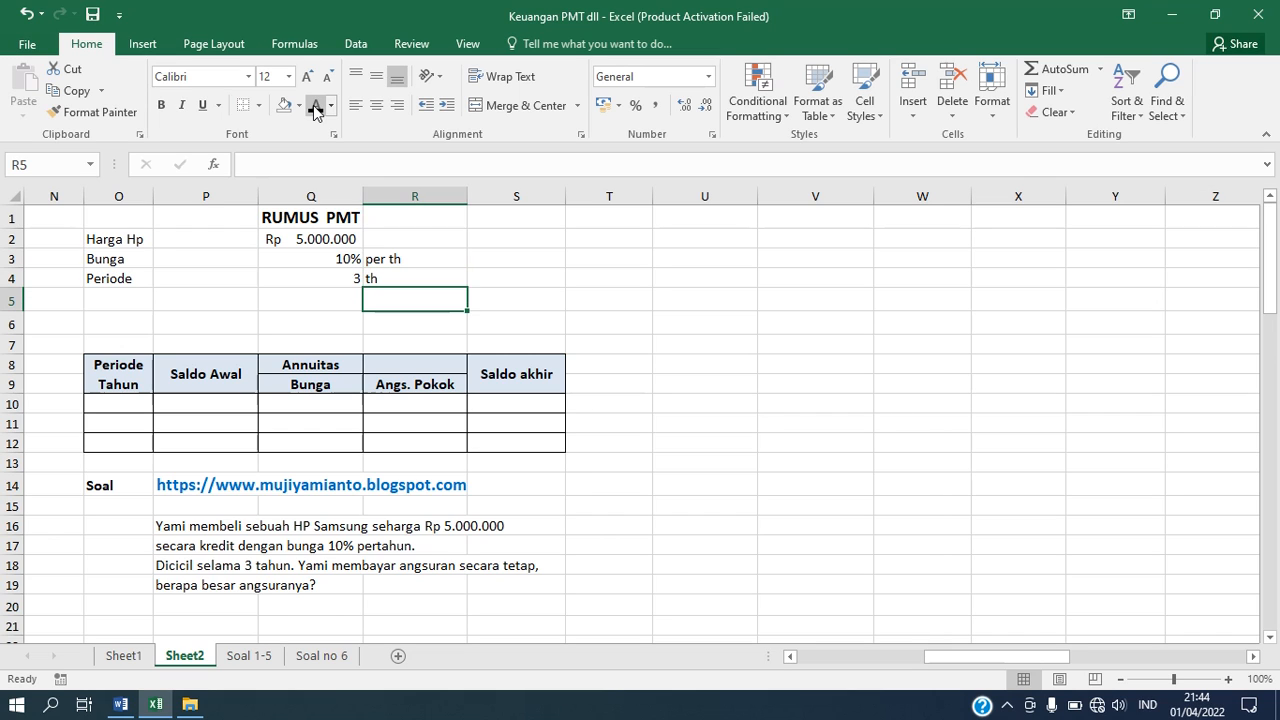
# - Enter the label "Angsuran" in cell O6 for the installment row
pyautogui.click(140, 316)
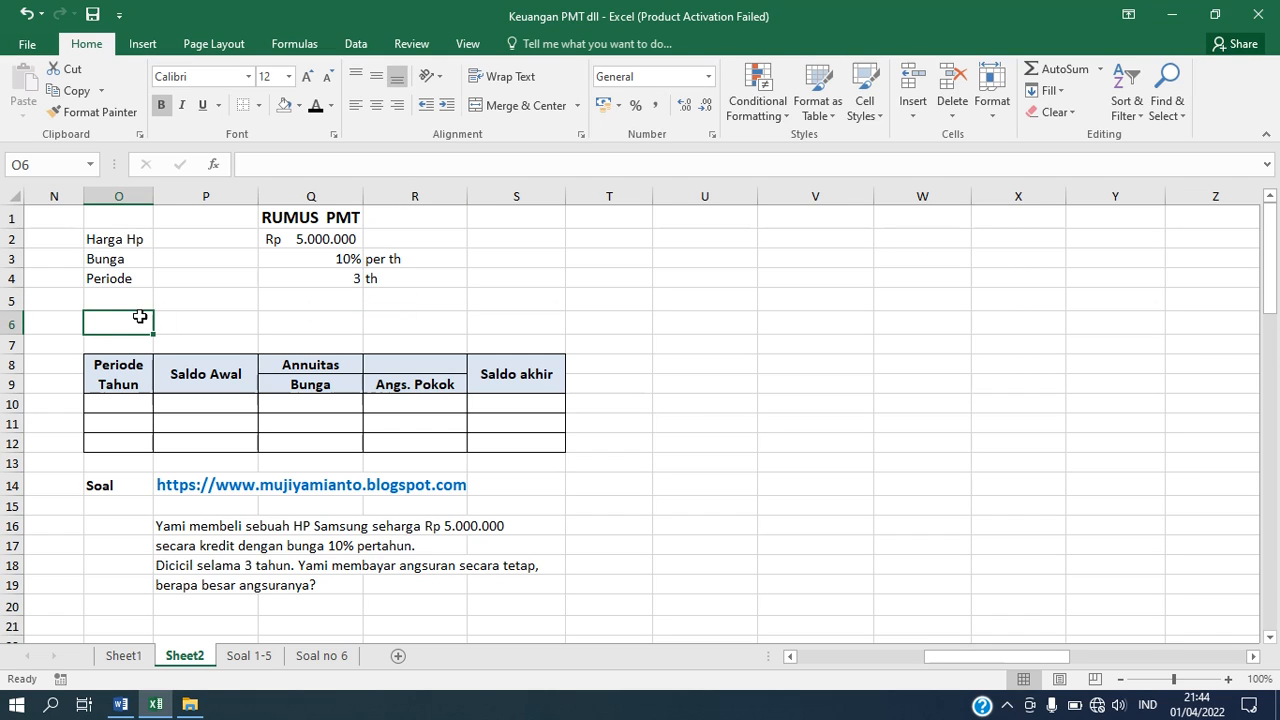
pyautogui.write('Angsu')
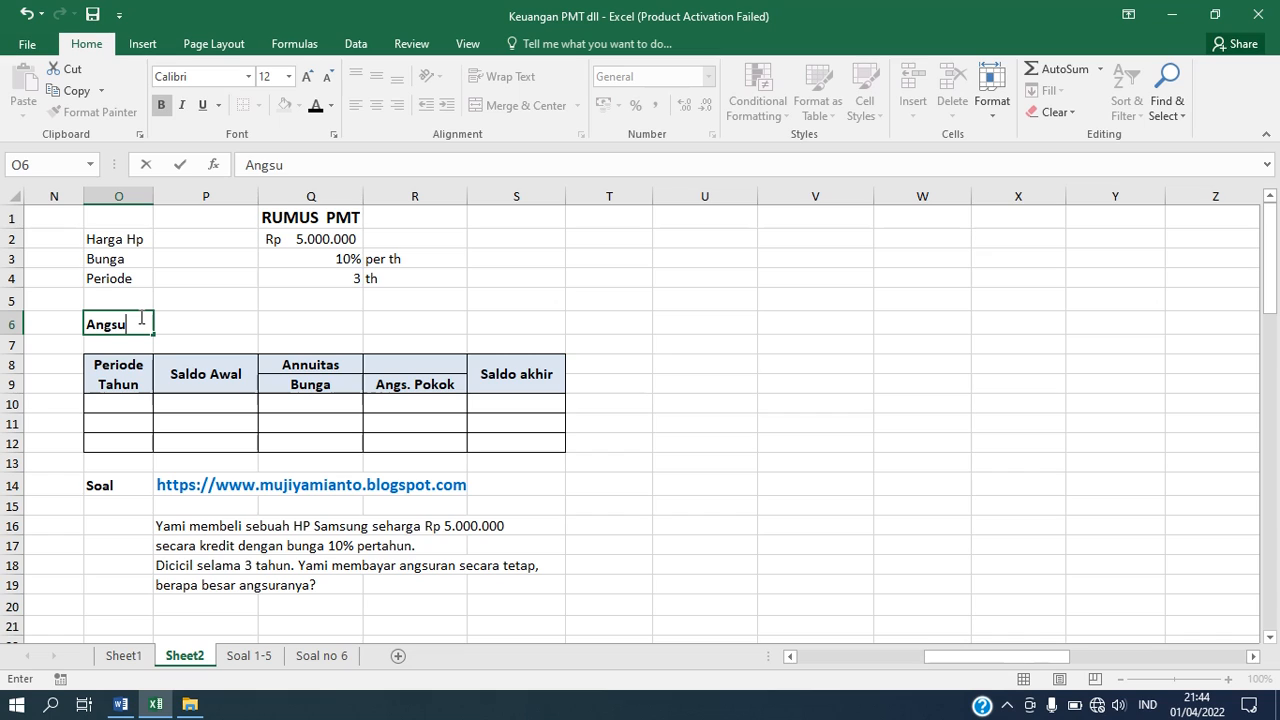
pyautogui.write('ran')
pyautogui.press('Tab')
# - Calculate the installment in cell Q6 with the formula =PMT(Q3;Q4;-Q2)
pyautogui.press('Tab')
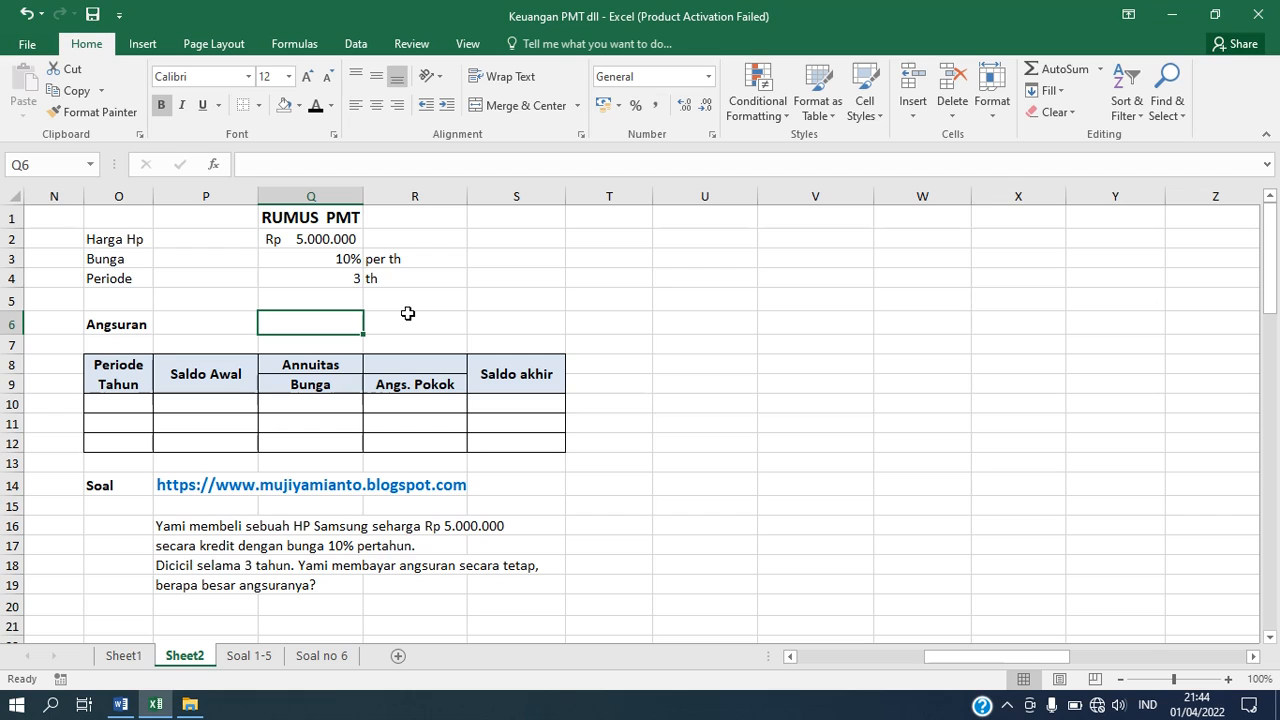
pyautogui.write('=P')
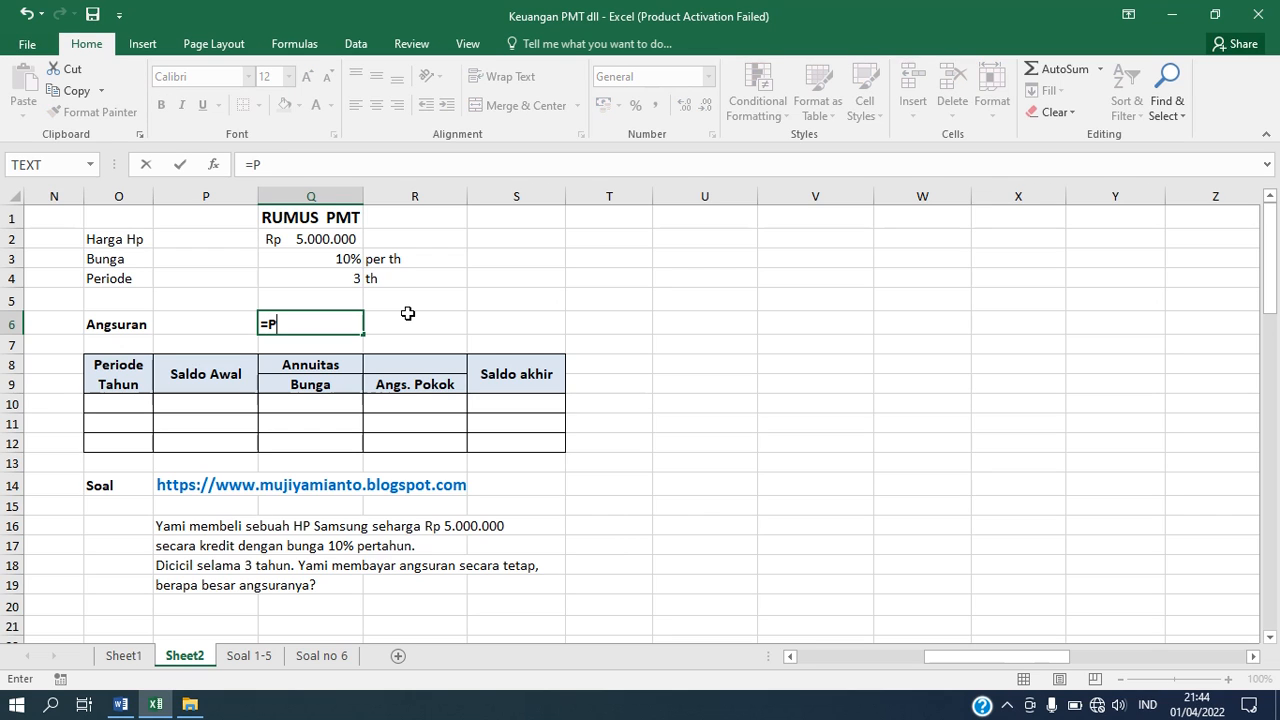
pyautogui.write('MT(')
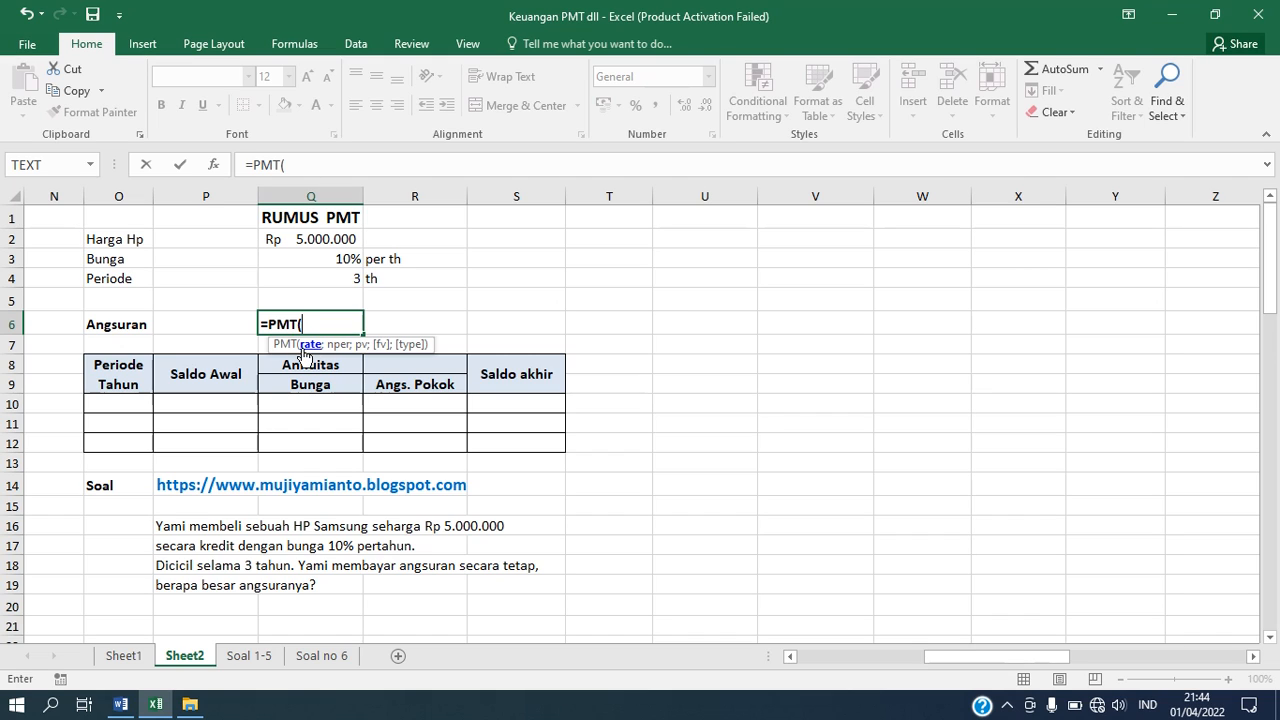
pyautogui.click(327, 260)
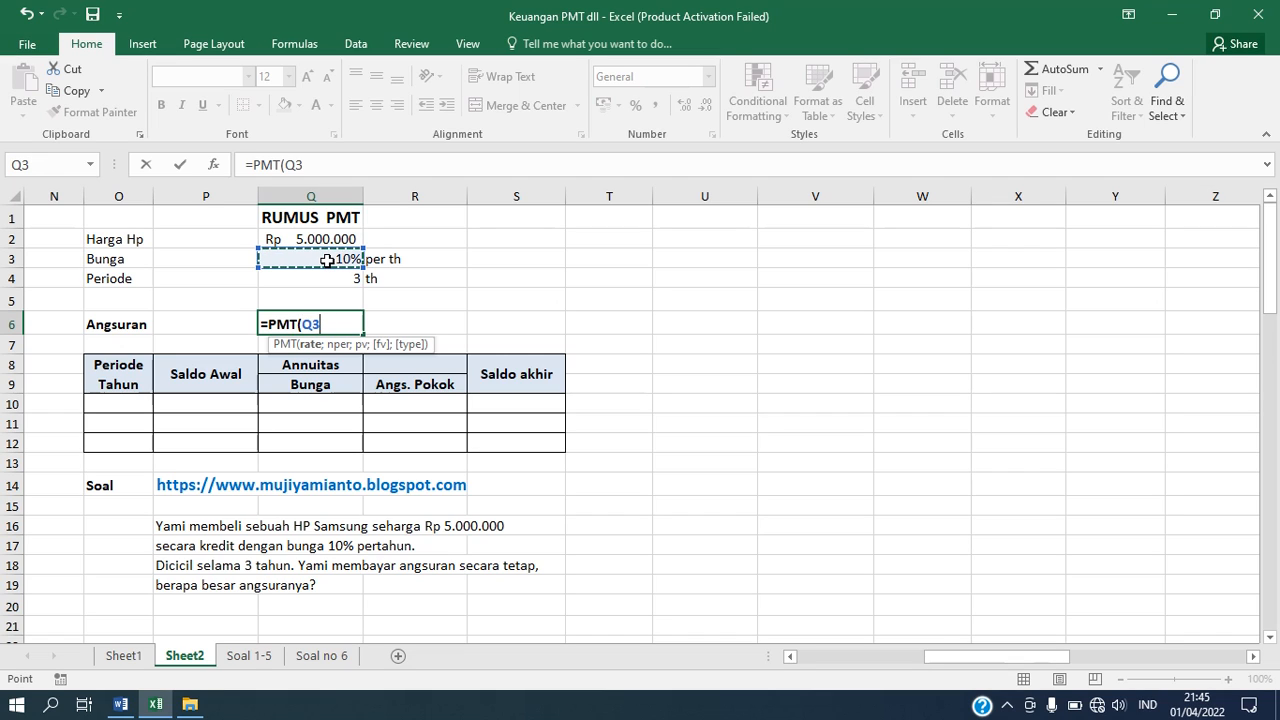
pyautogui.write(';')
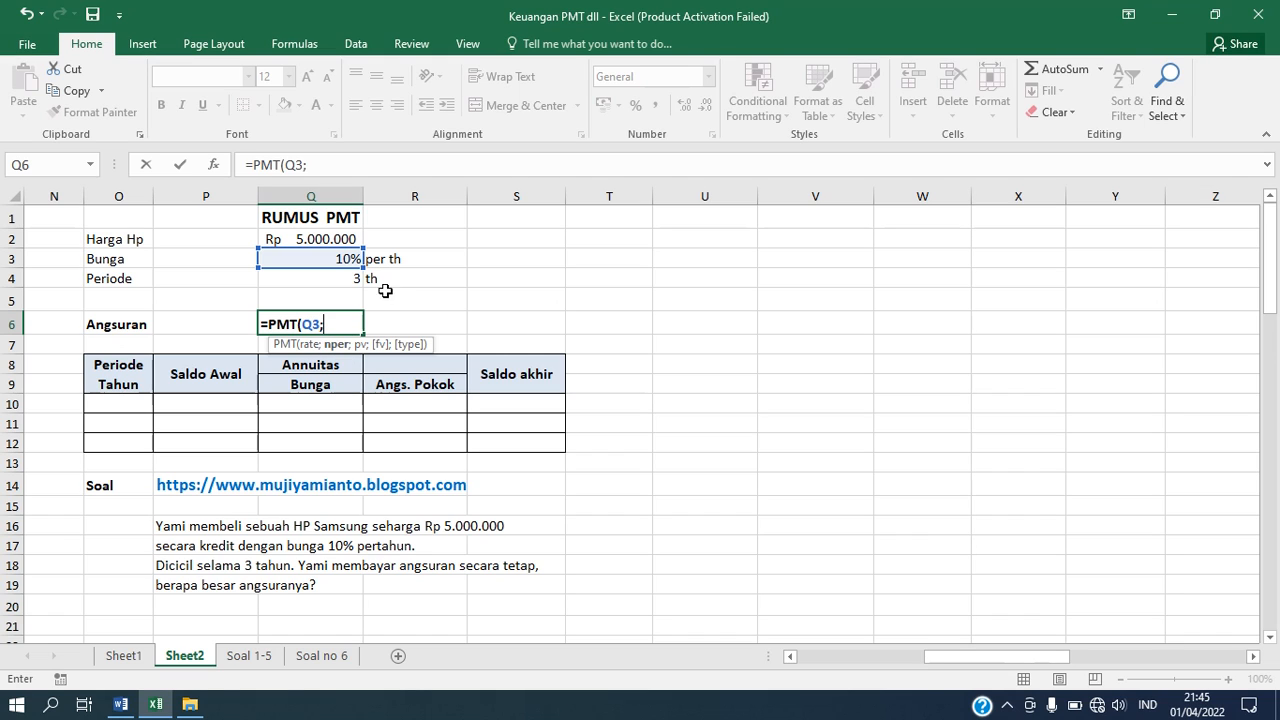
pyautogui.click(340, 281)
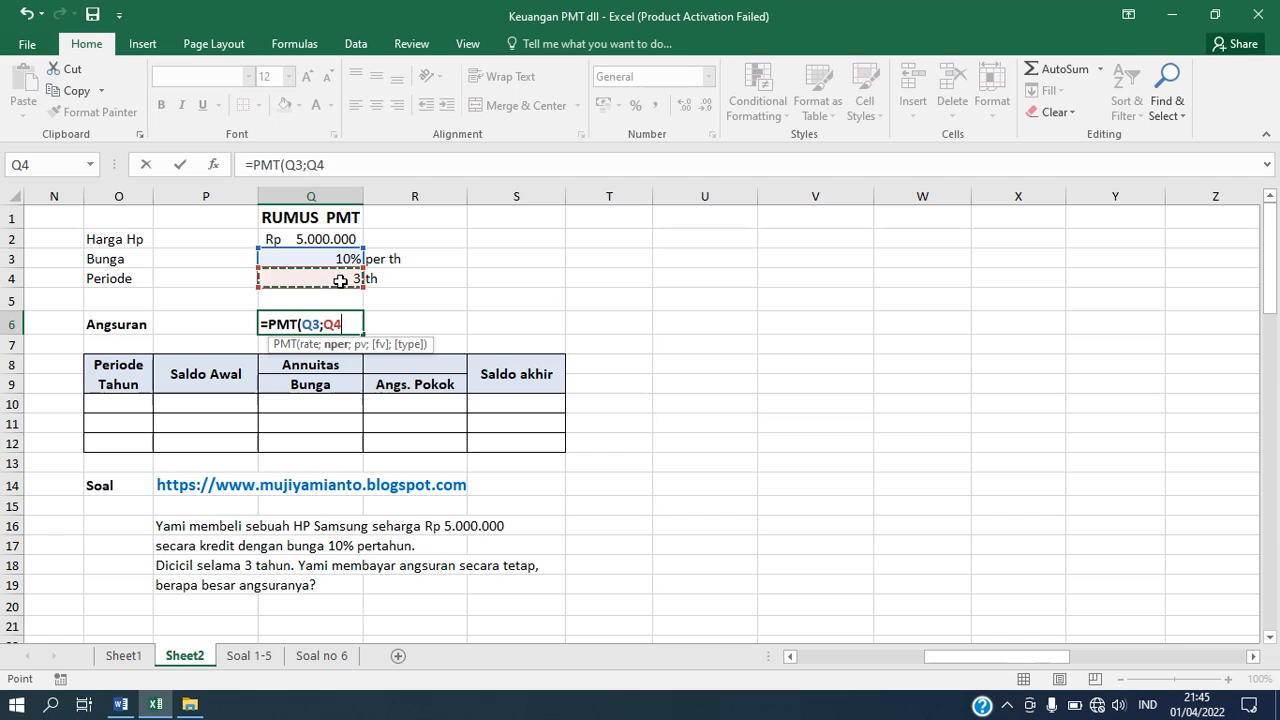
pyautogui.write(';-')
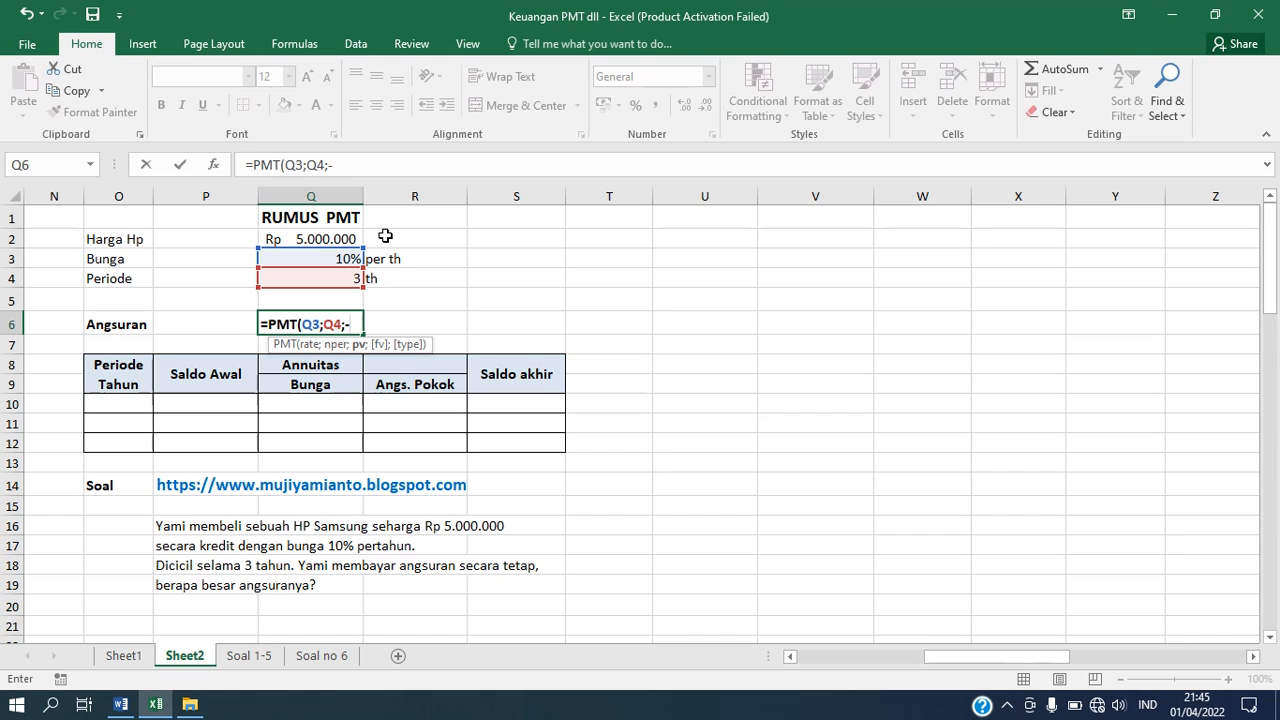
pyautogui.click(323, 236)
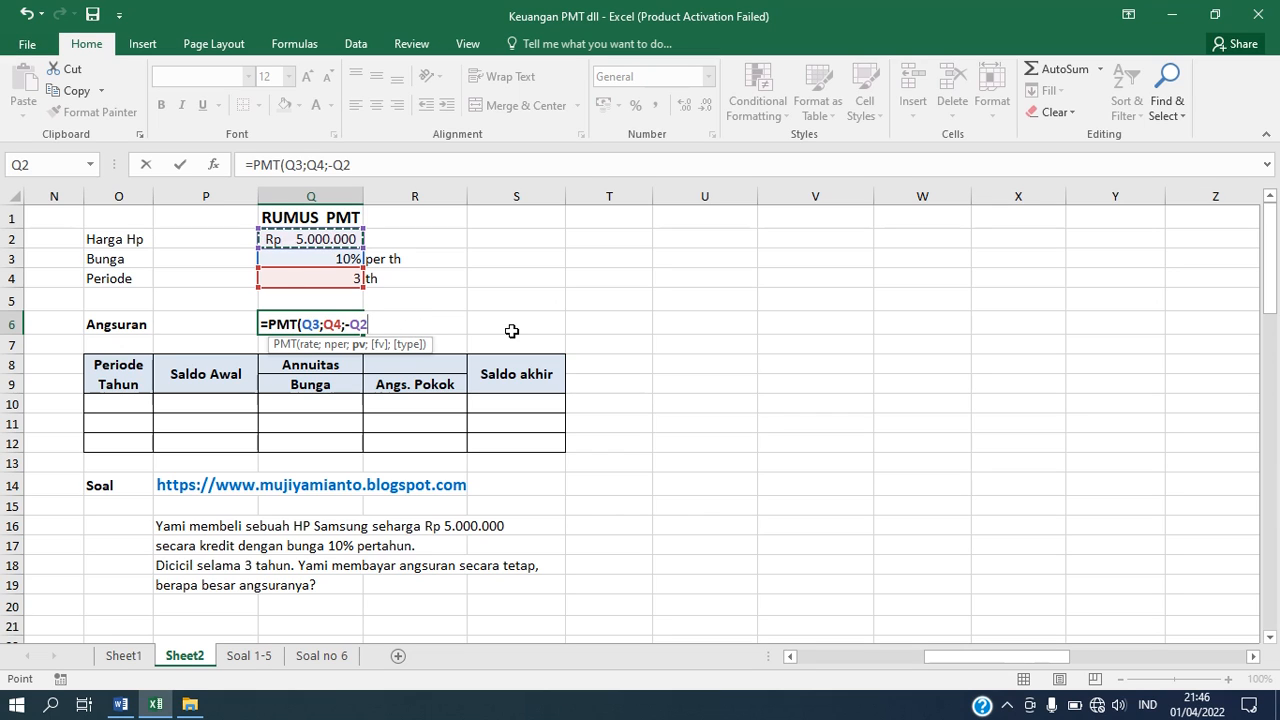
pyautogui.write(')')
pyautogui.press('Return')
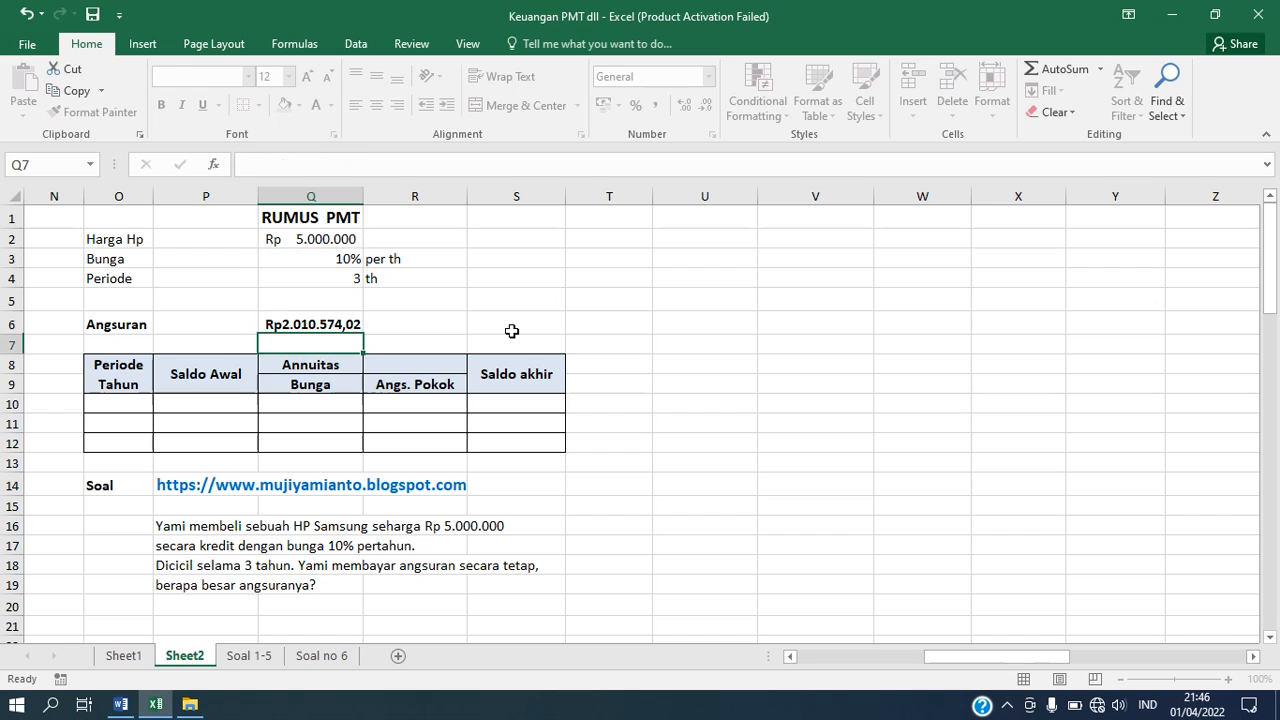
# - Format the installment in cell Q6 with the Accounting number format
pyautogui.click(349, 331)
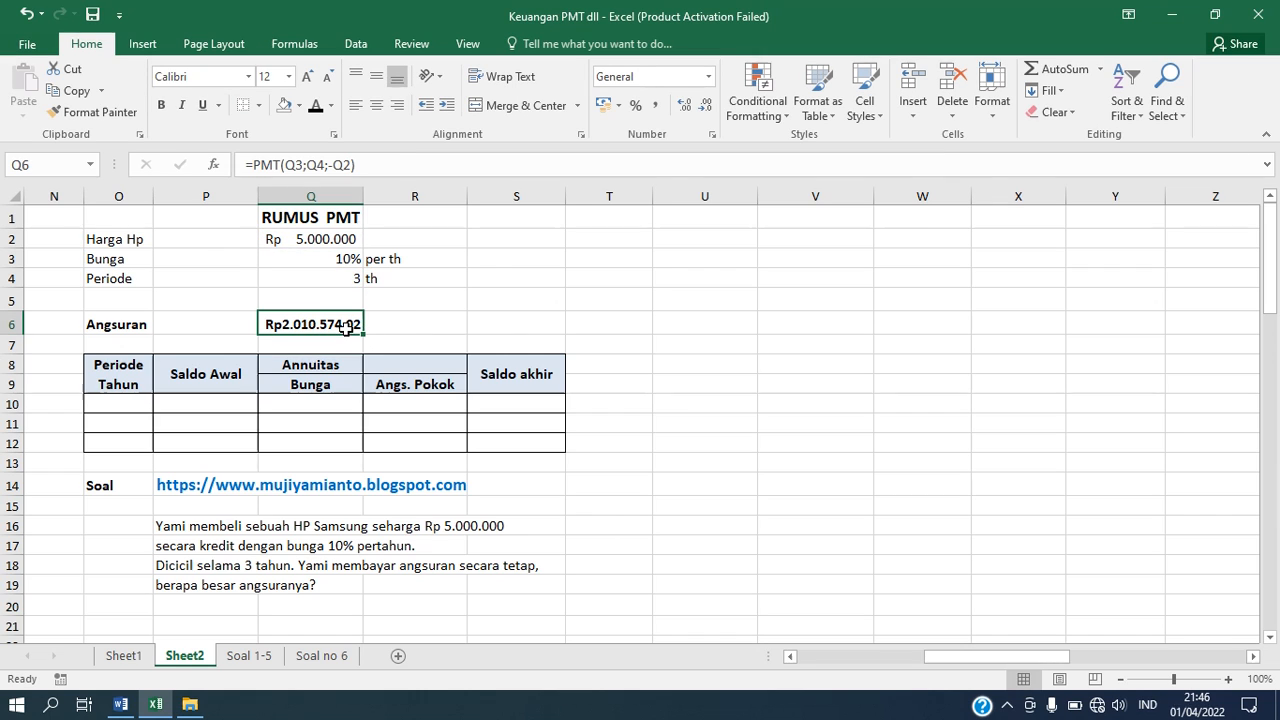
pyautogui.click(708, 77)
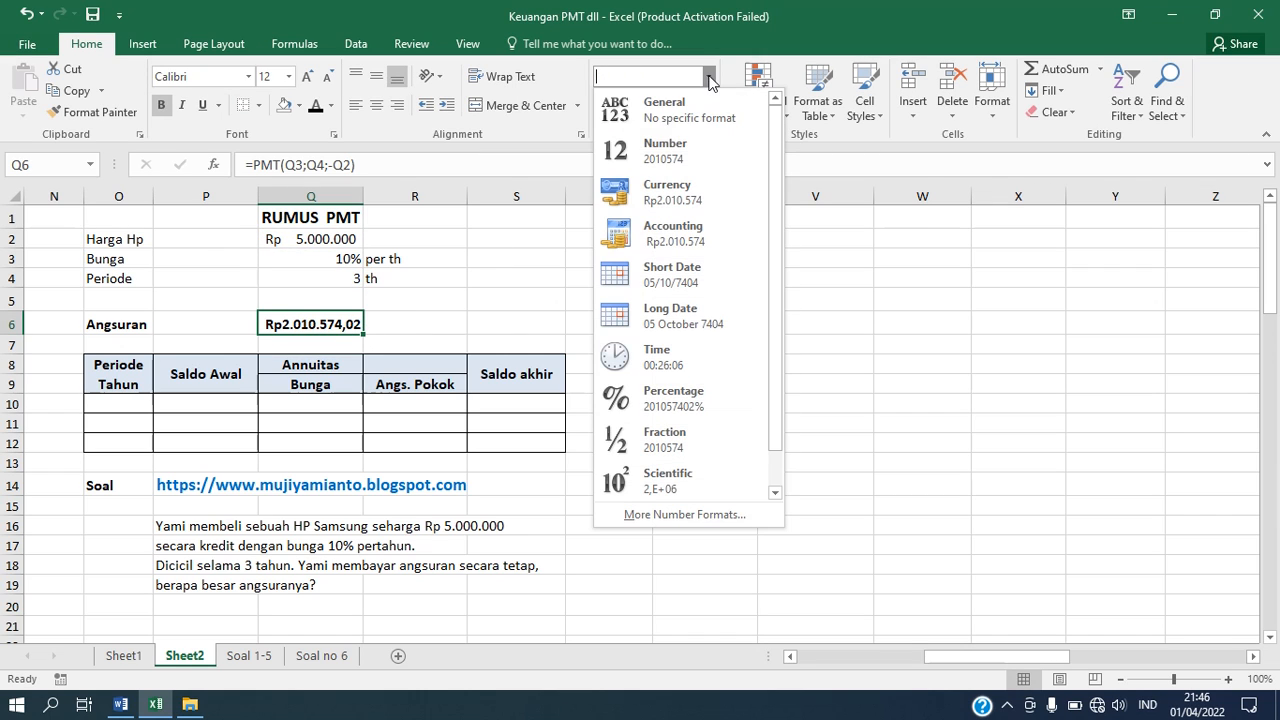
pyautogui.click(677, 236)
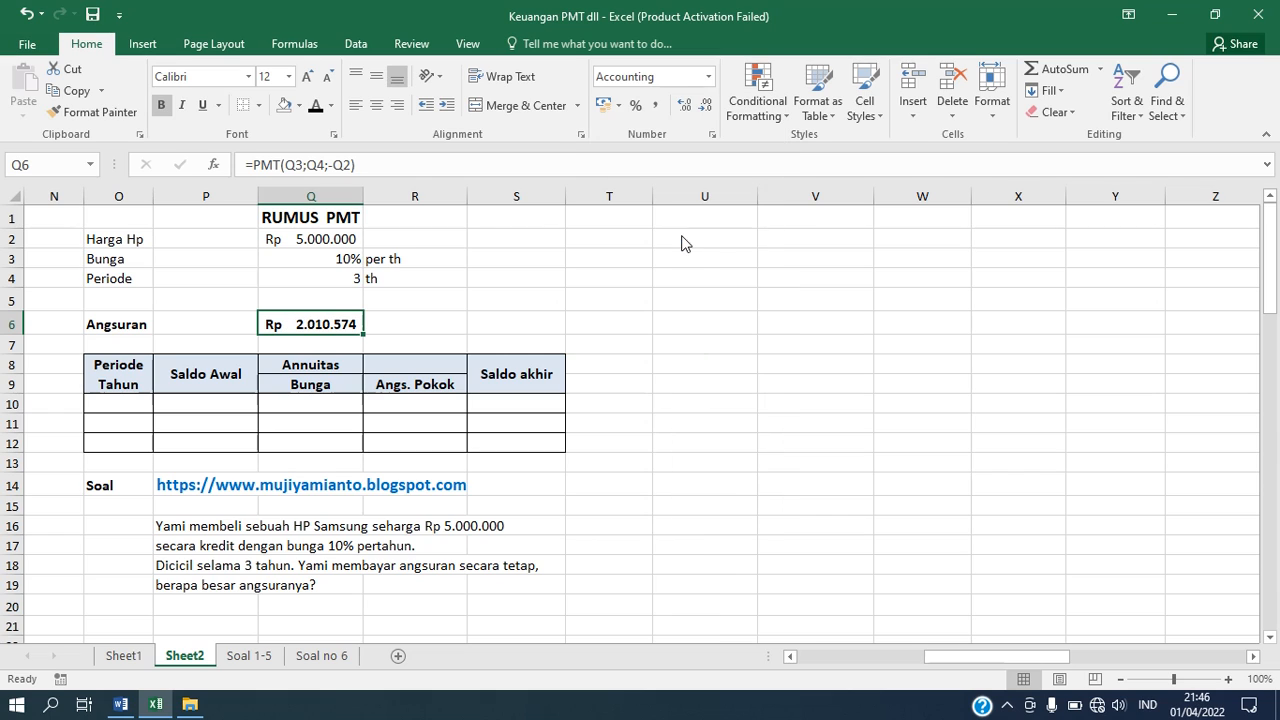
# - Set the font colour of the calculated installment in cell Q6 to red
pyautogui.click(332, 107)
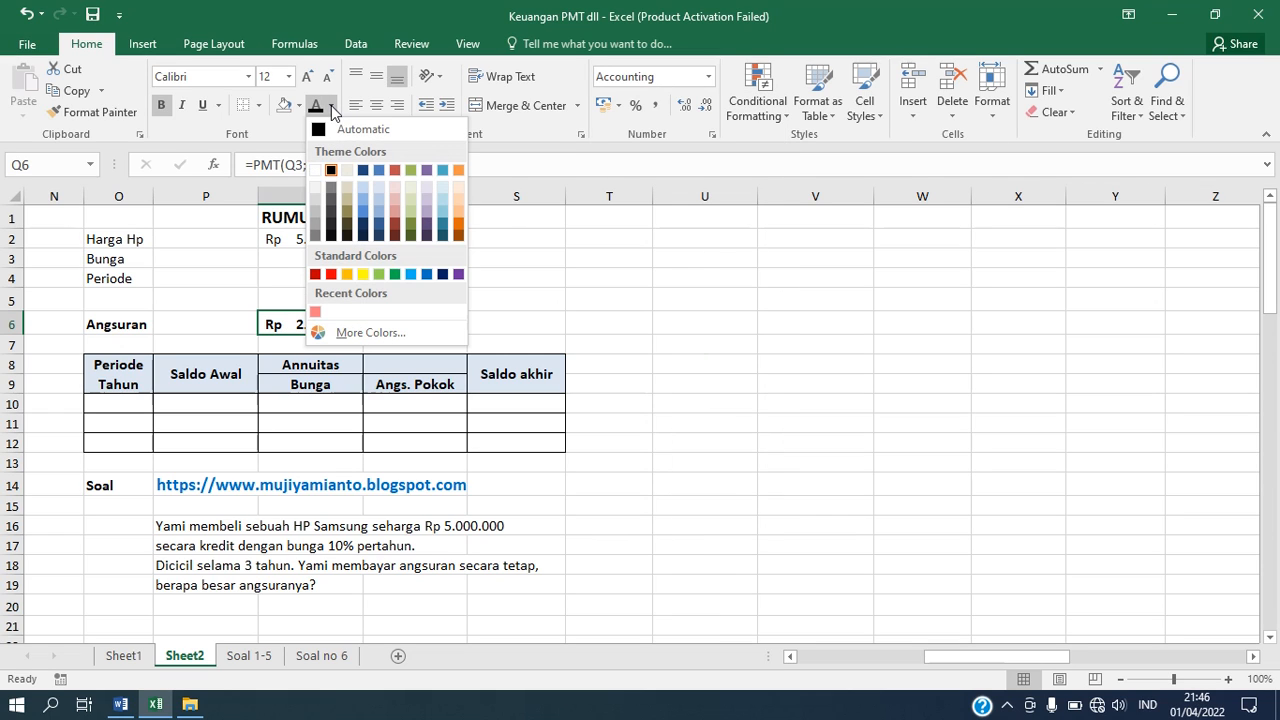
pyautogui.click(332, 274)
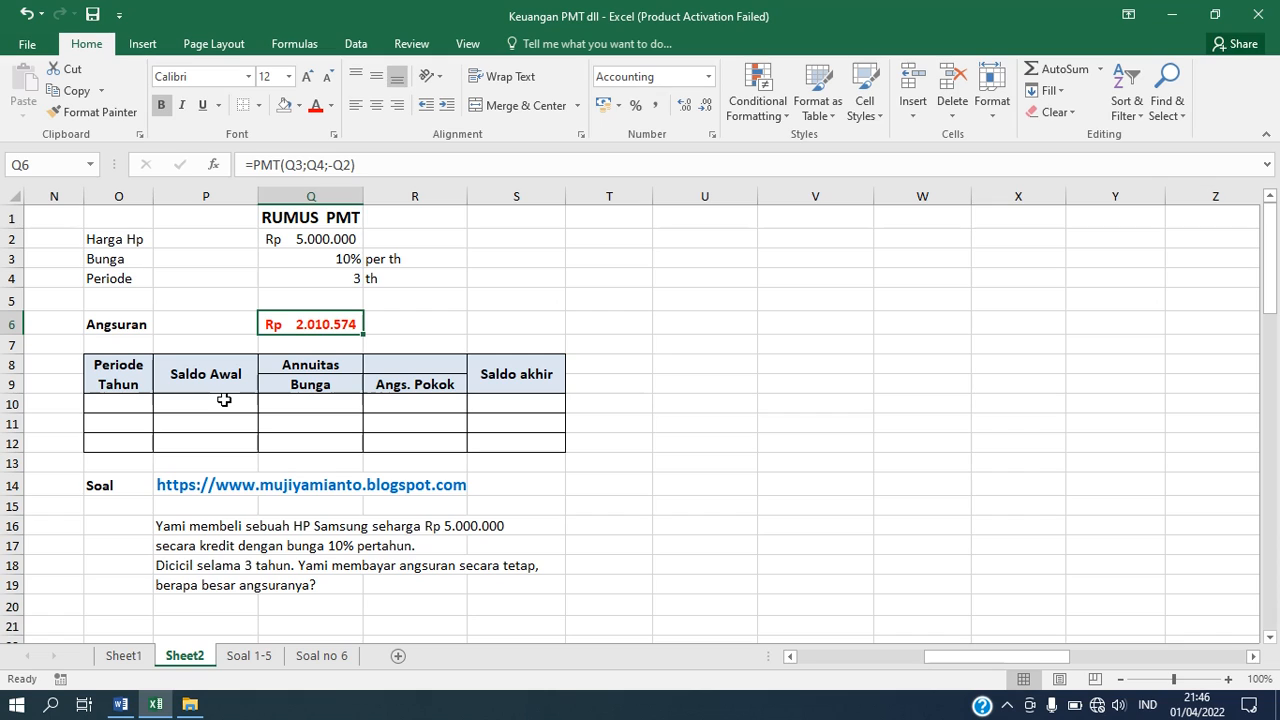
pyautogui.click(124, 374)
pyautogui.click(186, 375)
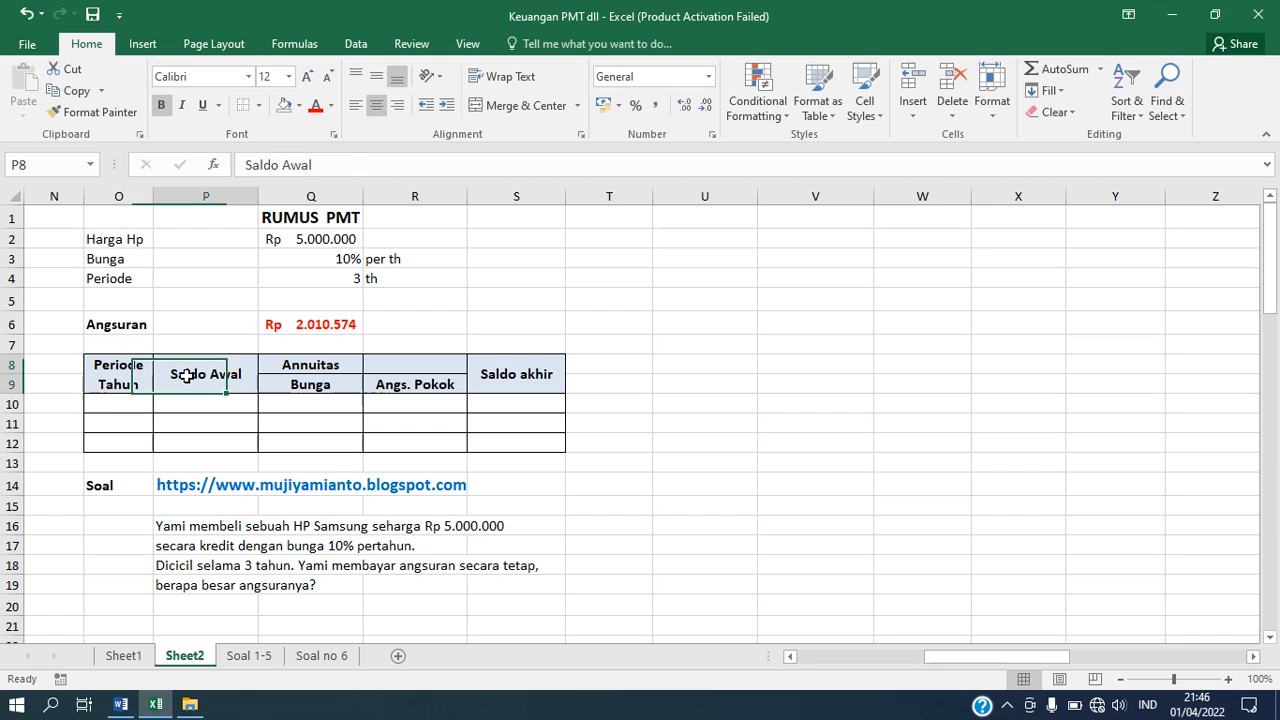
pyautogui.click(301, 363)
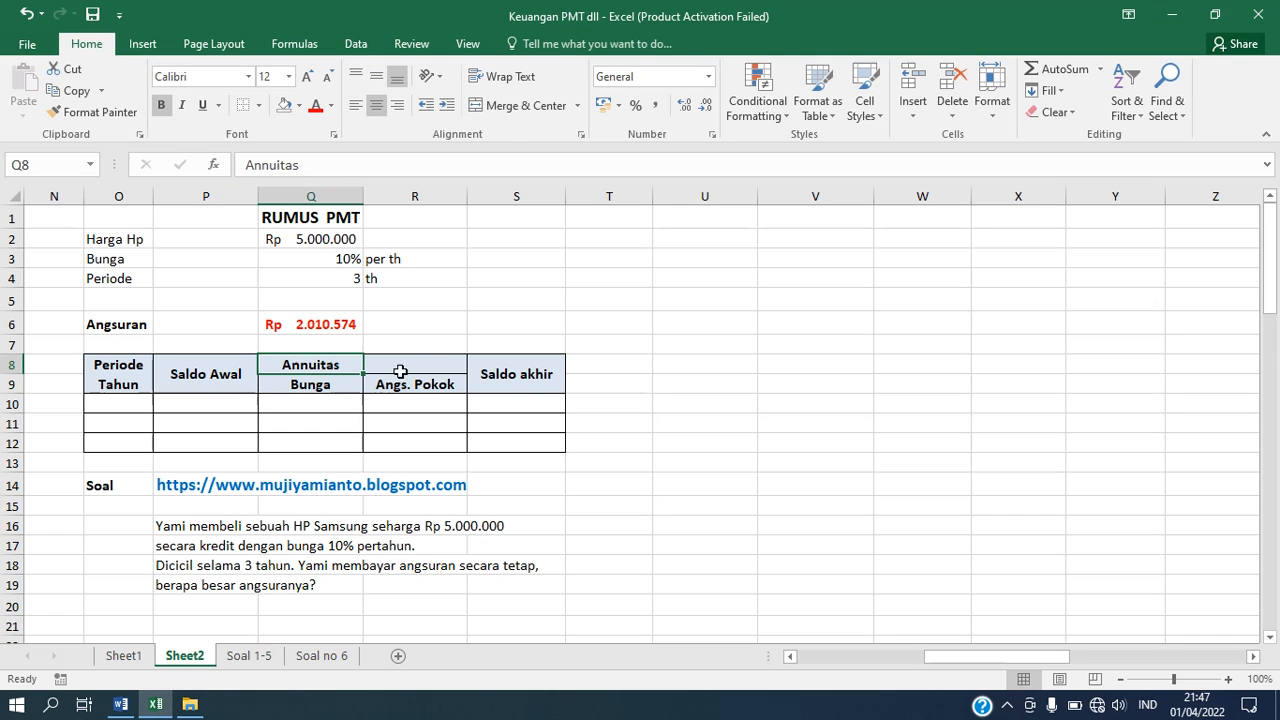
pyautogui.click(338, 381)
pyautogui.click(409, 384)
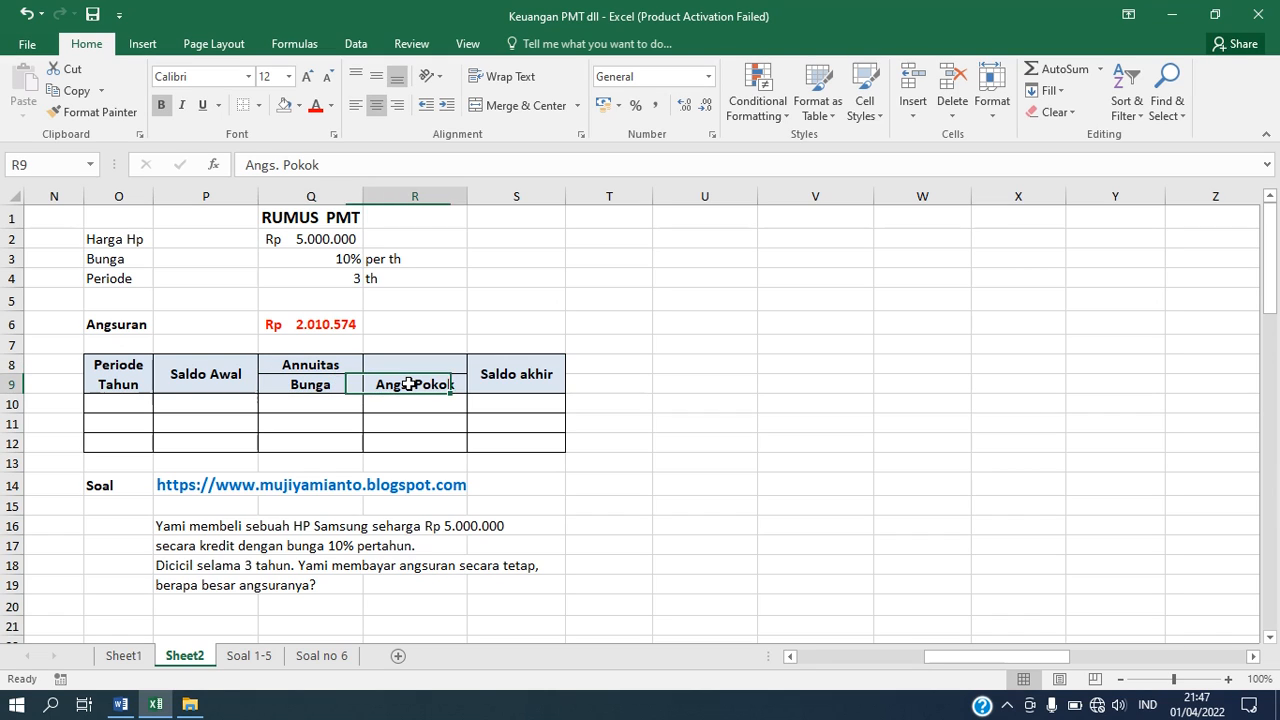
pyautogui.click(512, 376)
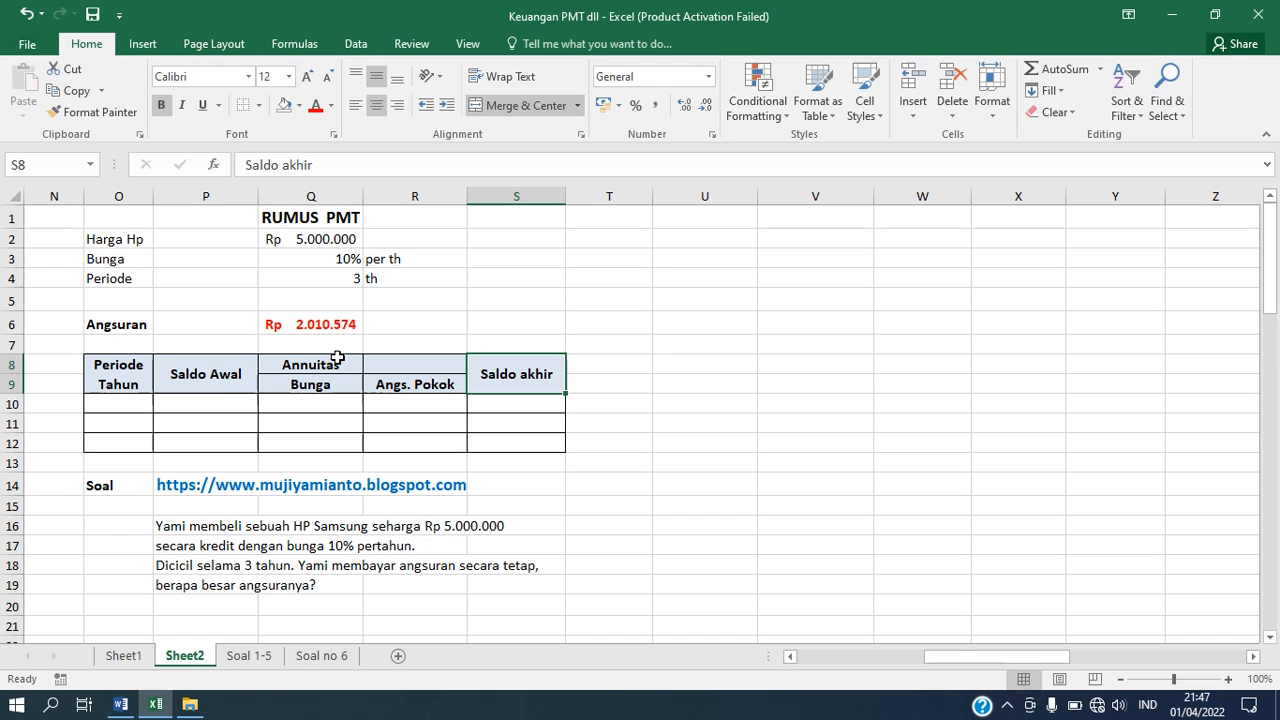
# - Number the periods 1, 2 and 3 in cells O10 to O12 of the Periode Tahun column
pyautogui.click(136, 400)
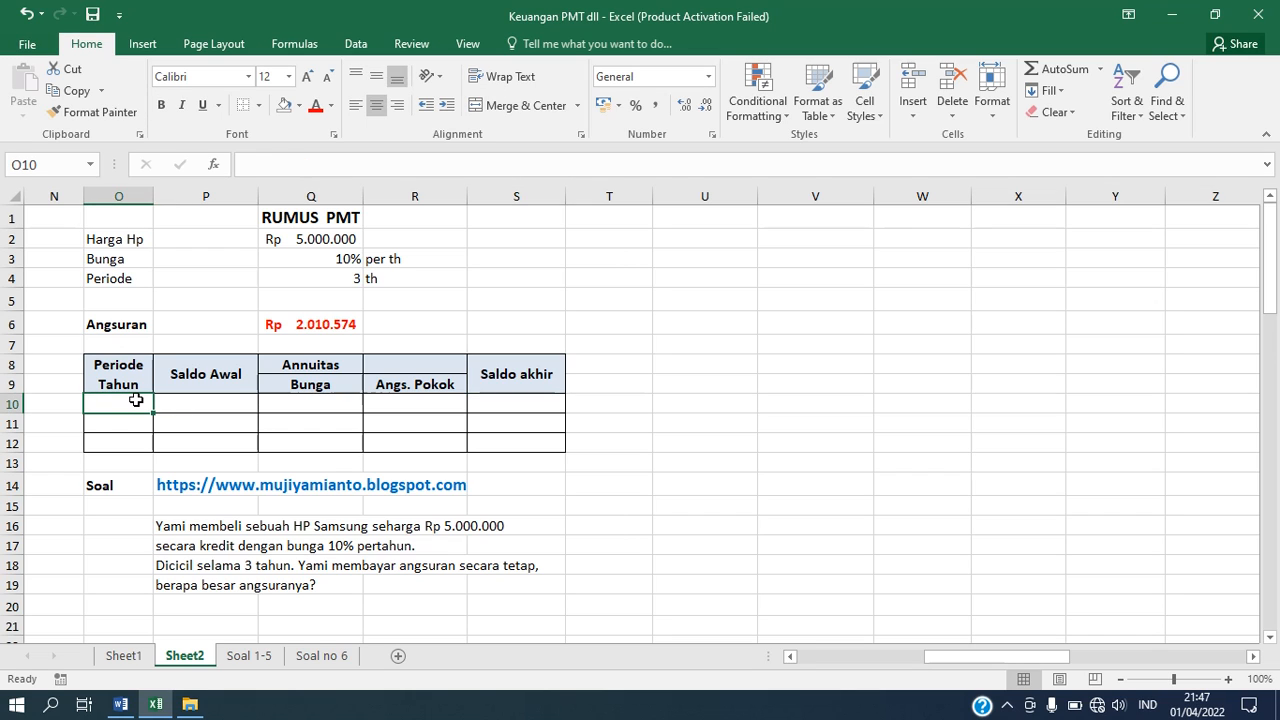
pyautogui.write('1')
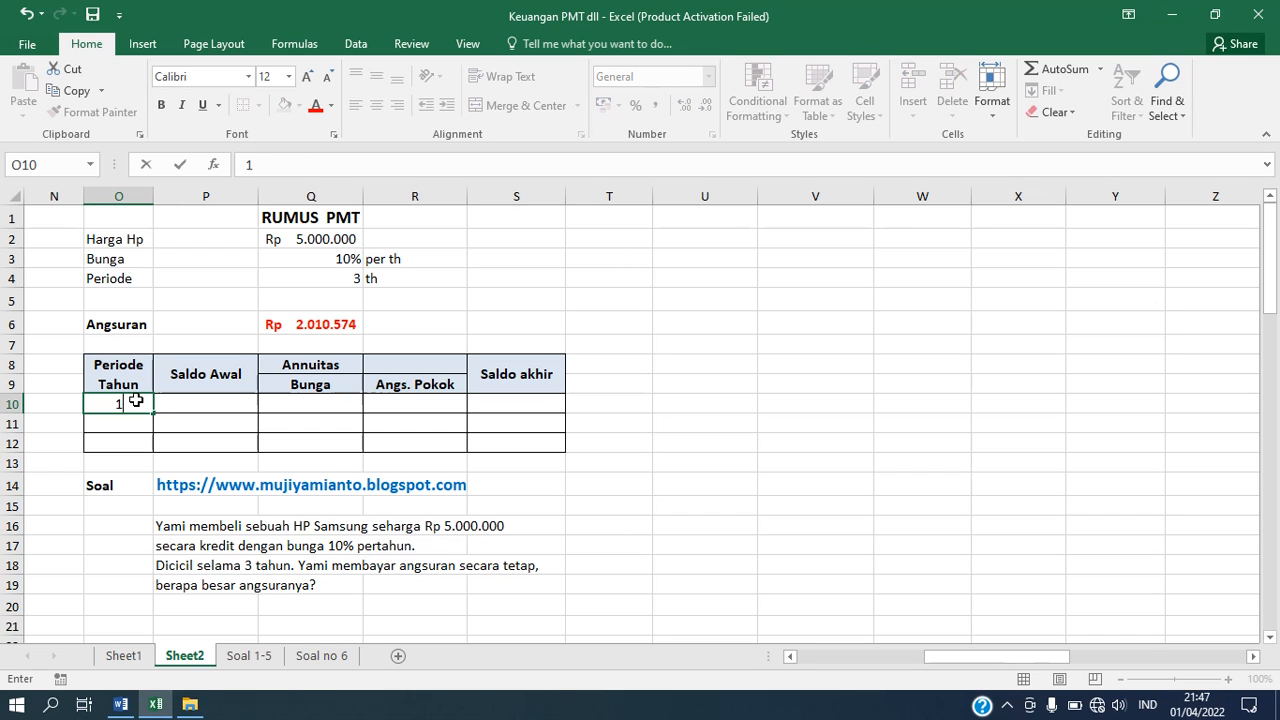
pyautogui.press('Return')
pyautogui.write('2')
pyautogui.press('Return')
pyautogui.write('3')
pyautogui.press('Return')
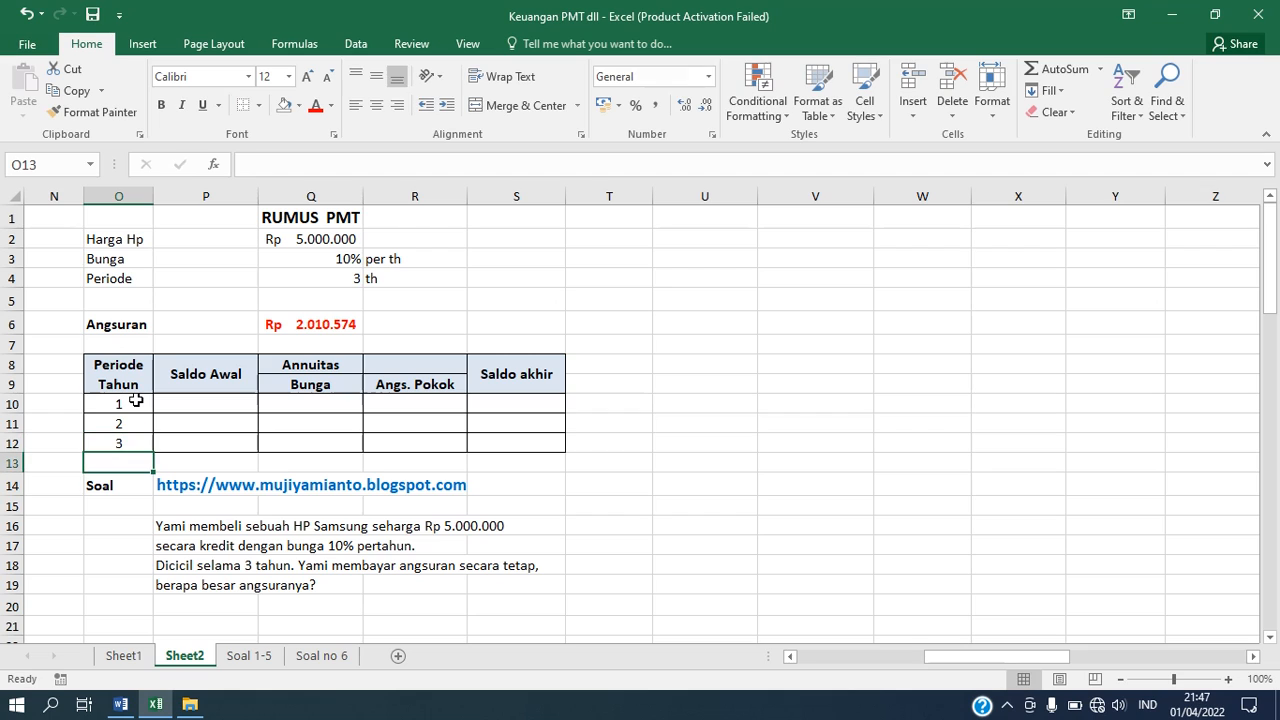
# - Fill the first year's Saldo Awal in cell P10 with the phone price using the formula =Q2
pyautogui.click(193, 401)
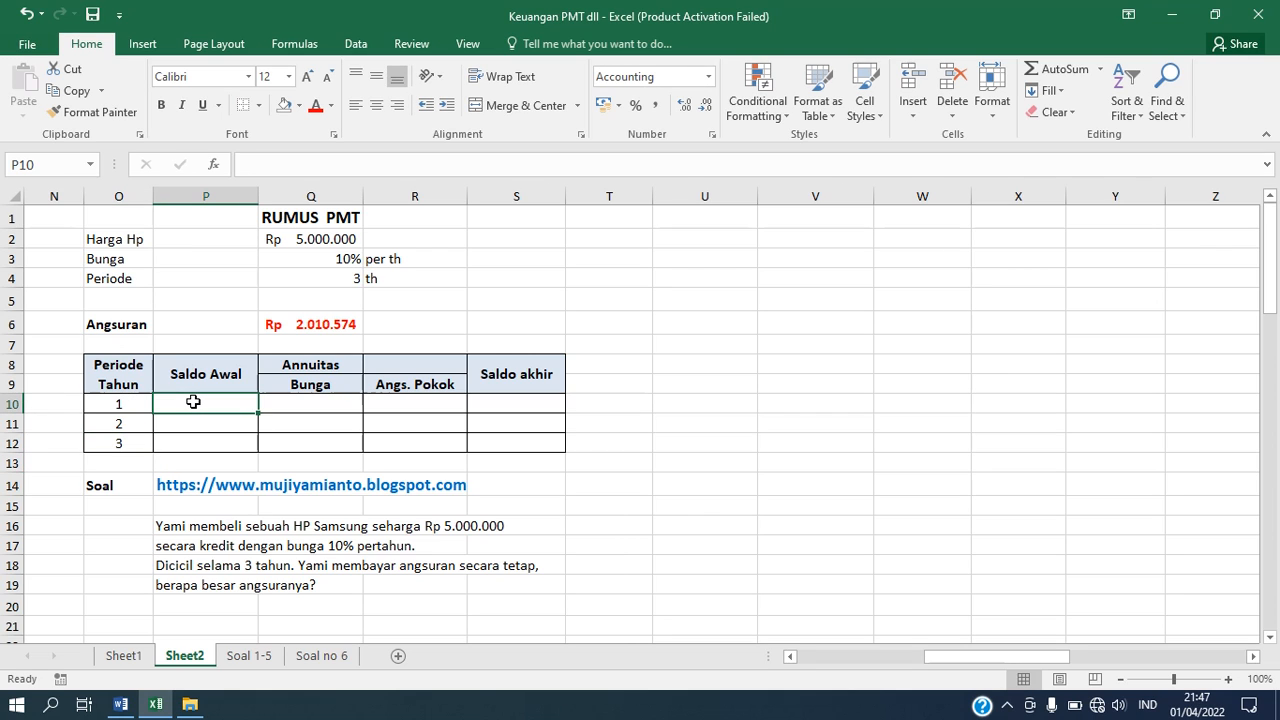
pyautogui.write('=')
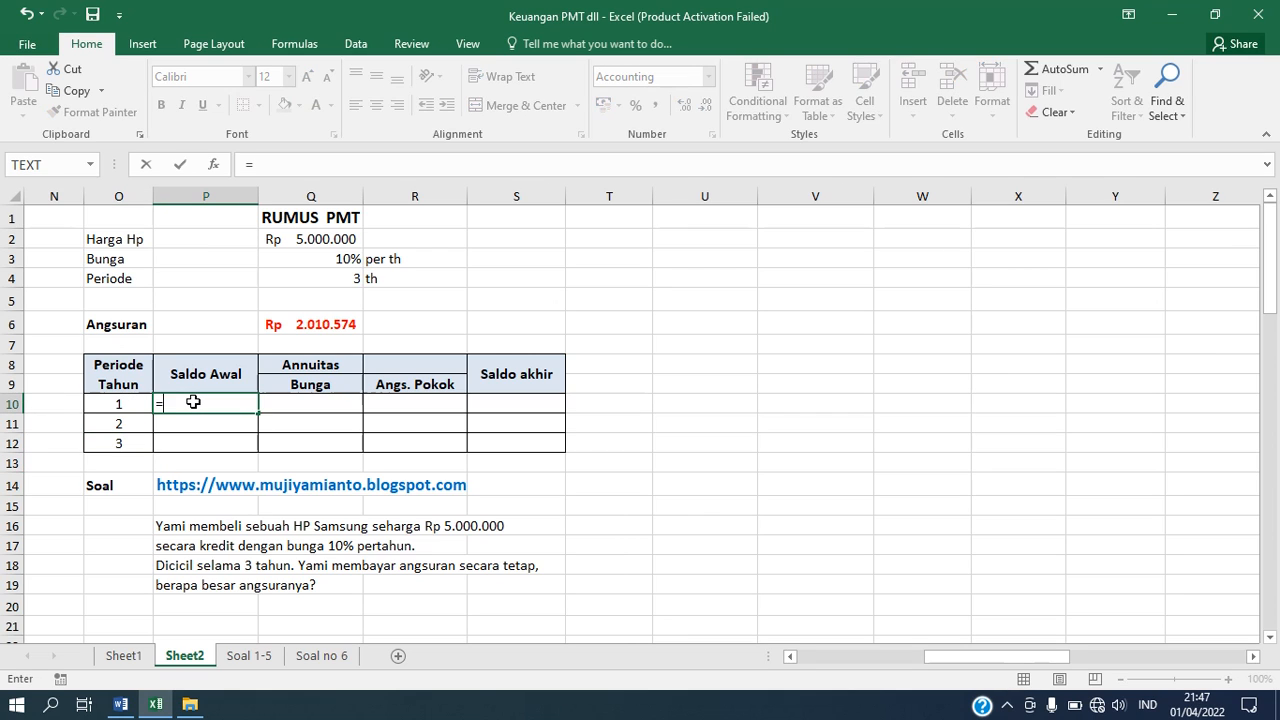
pyautogui.click(336, 239)
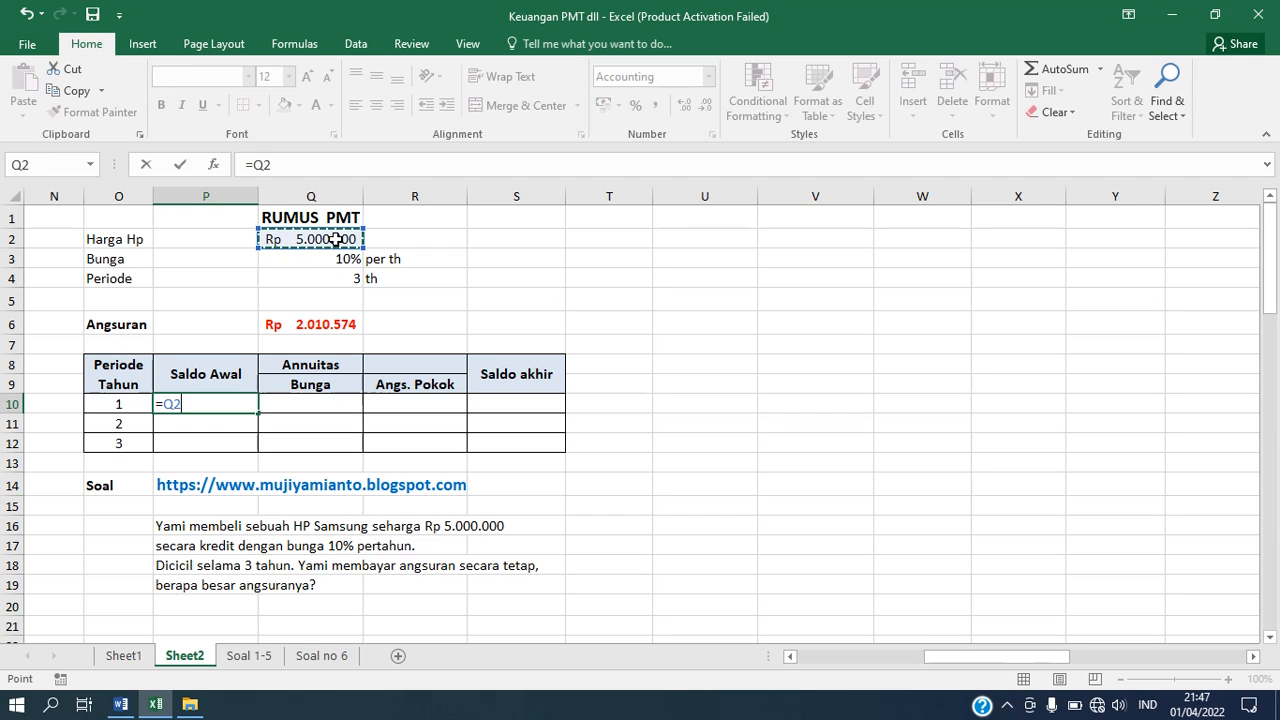
pyautogui.press('Return')
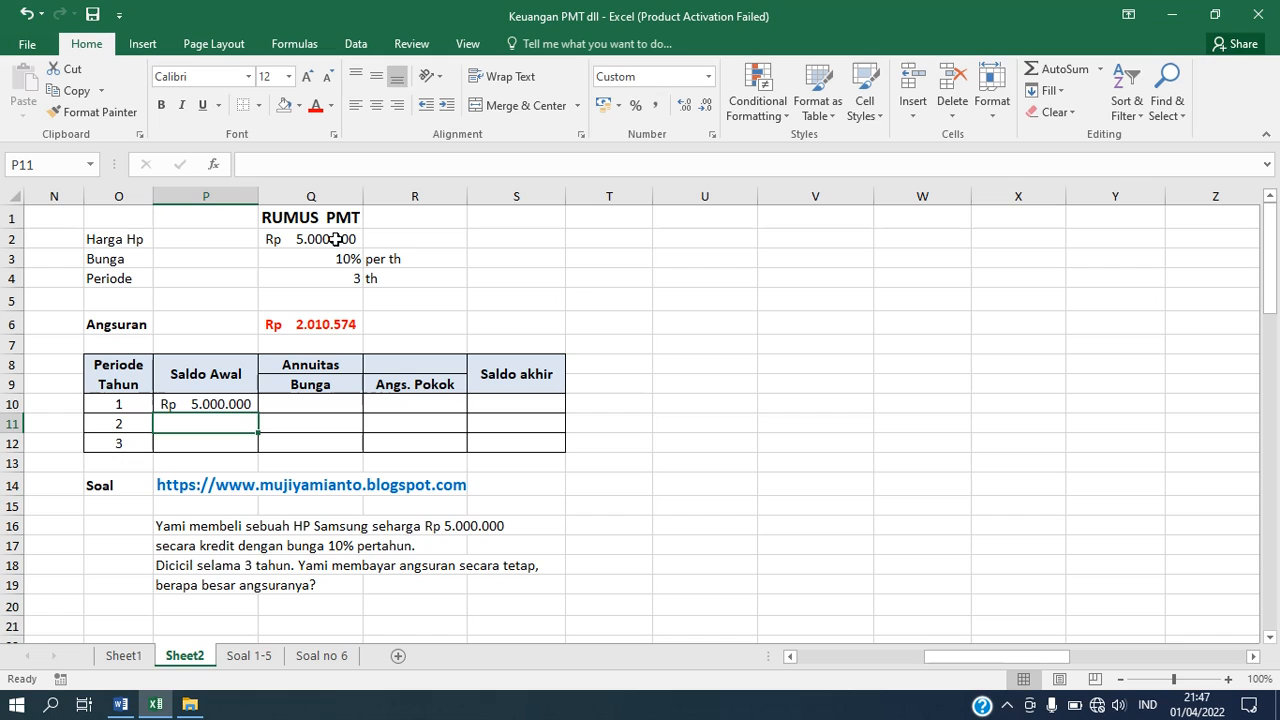
# - Link cell R8 beside the Annuitas heading to the calculated installment with the formula =Q6
pyautogui.click(419, 366)
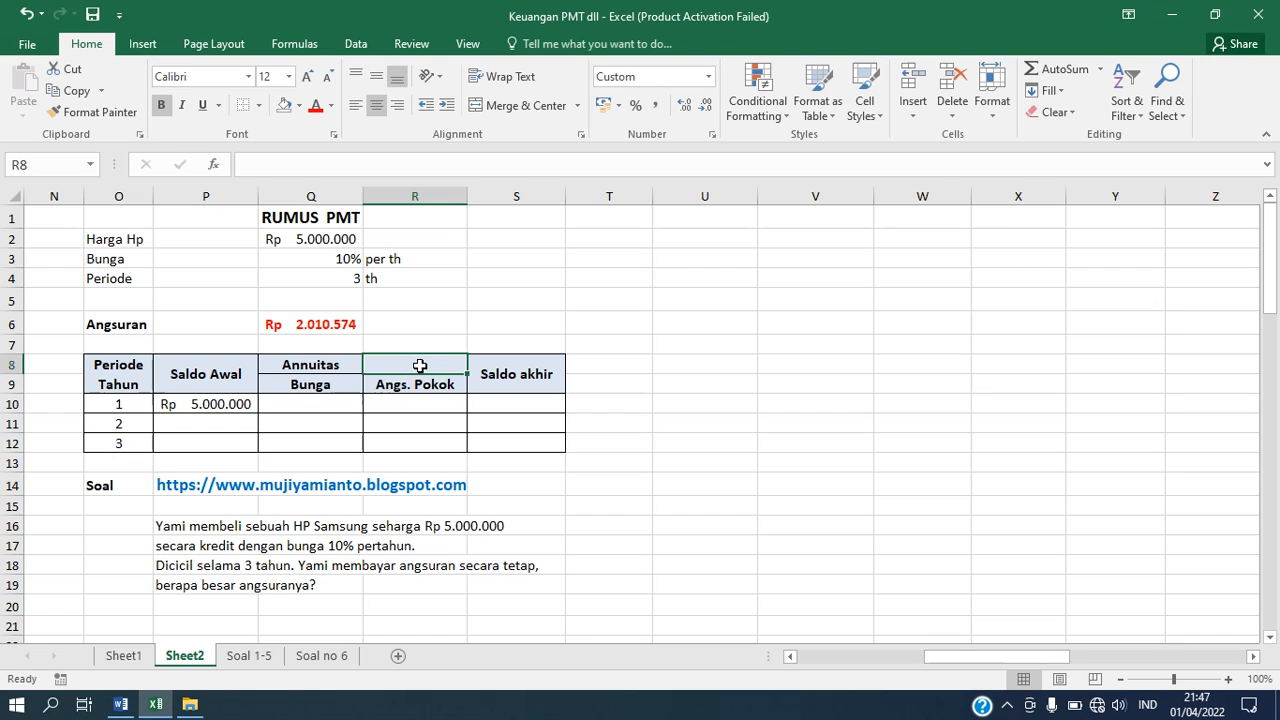
pyautogui.write('=')
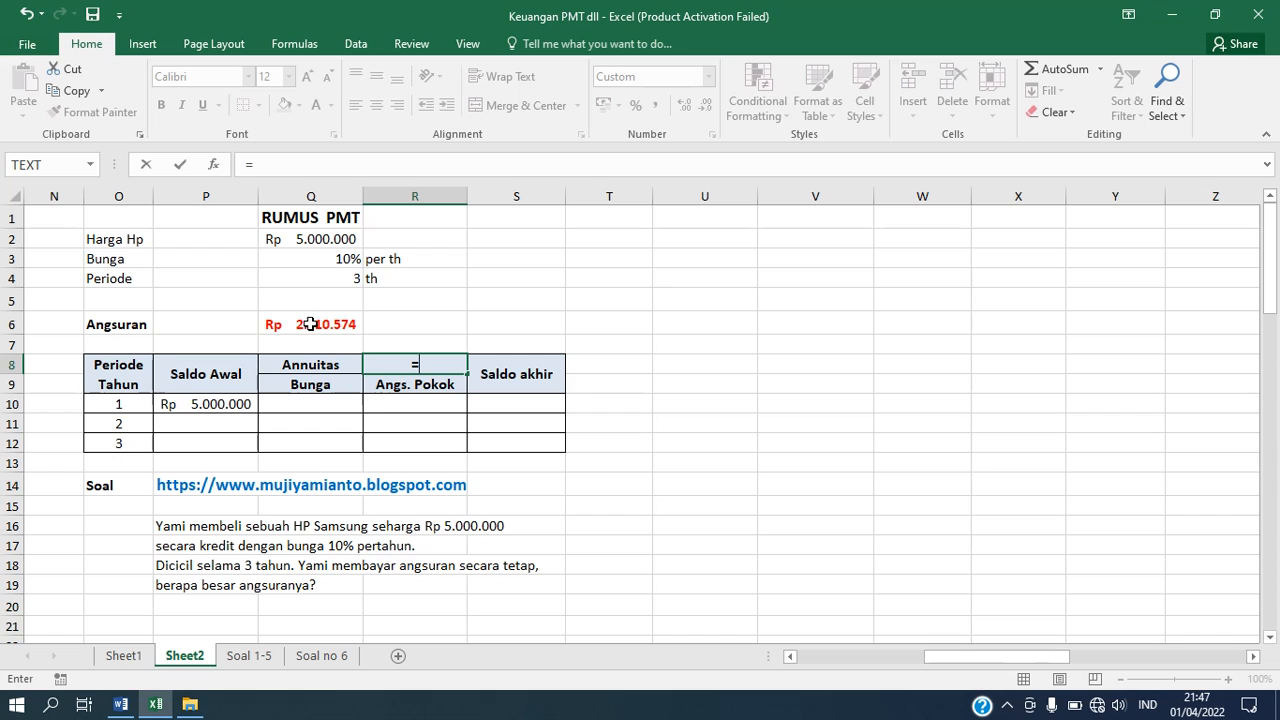
pyautogui.click(311, 324)
pyautogui.press('Return')
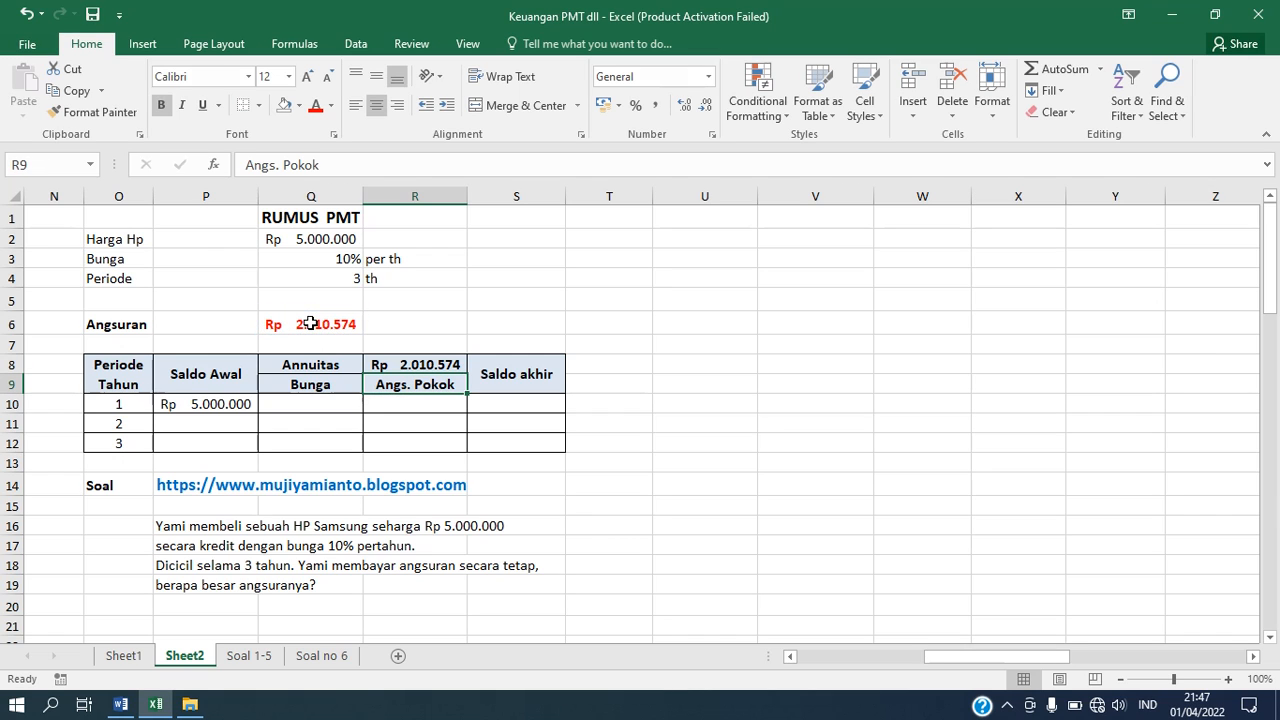
pyautogui.click(435, 368)
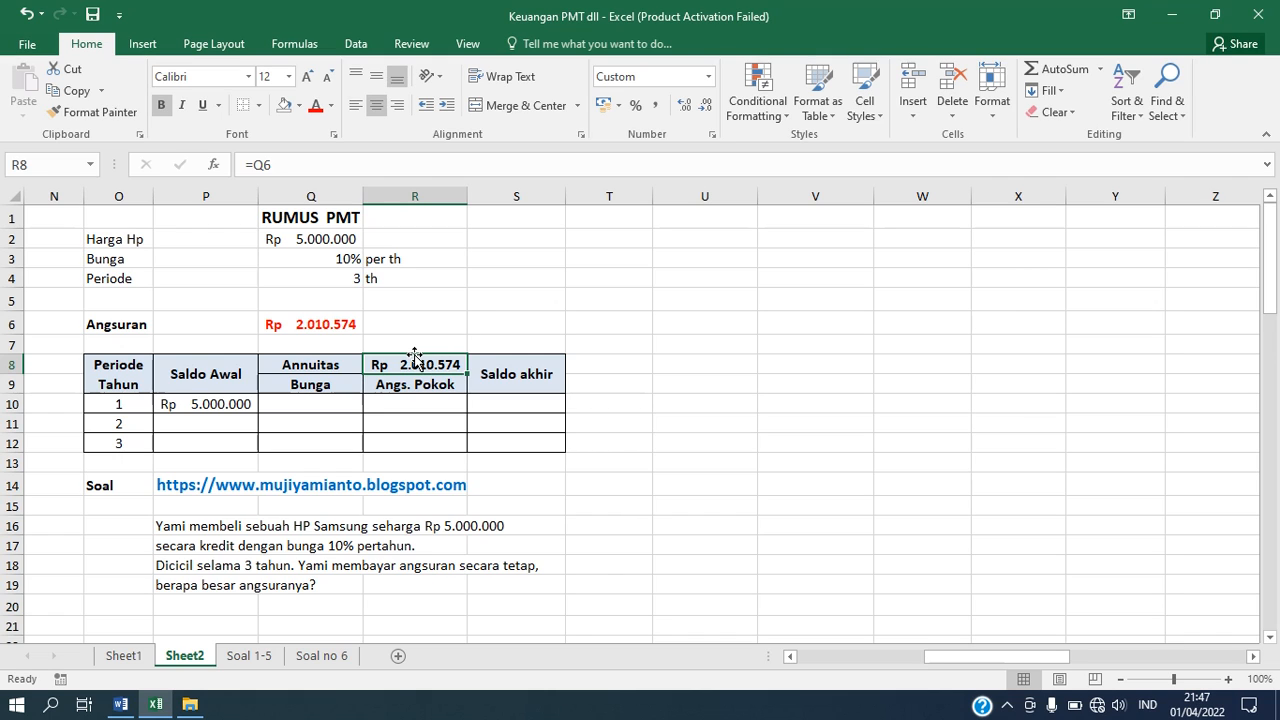
# - Calculate the first year's interest in cell Q10 with =P10*$Q$3, keeping the rate reference absolute
pyautogui.click(330, 405)
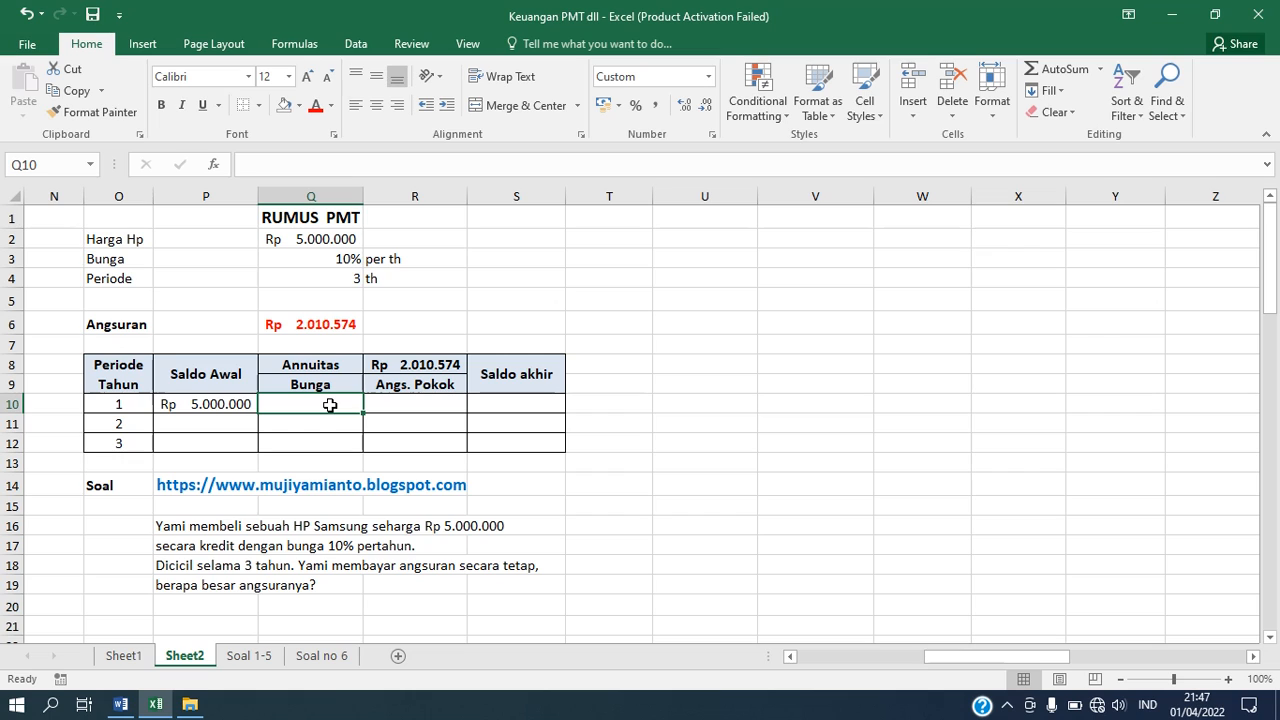
pyautogui.write('=')
pyautogui.click(212, 403)
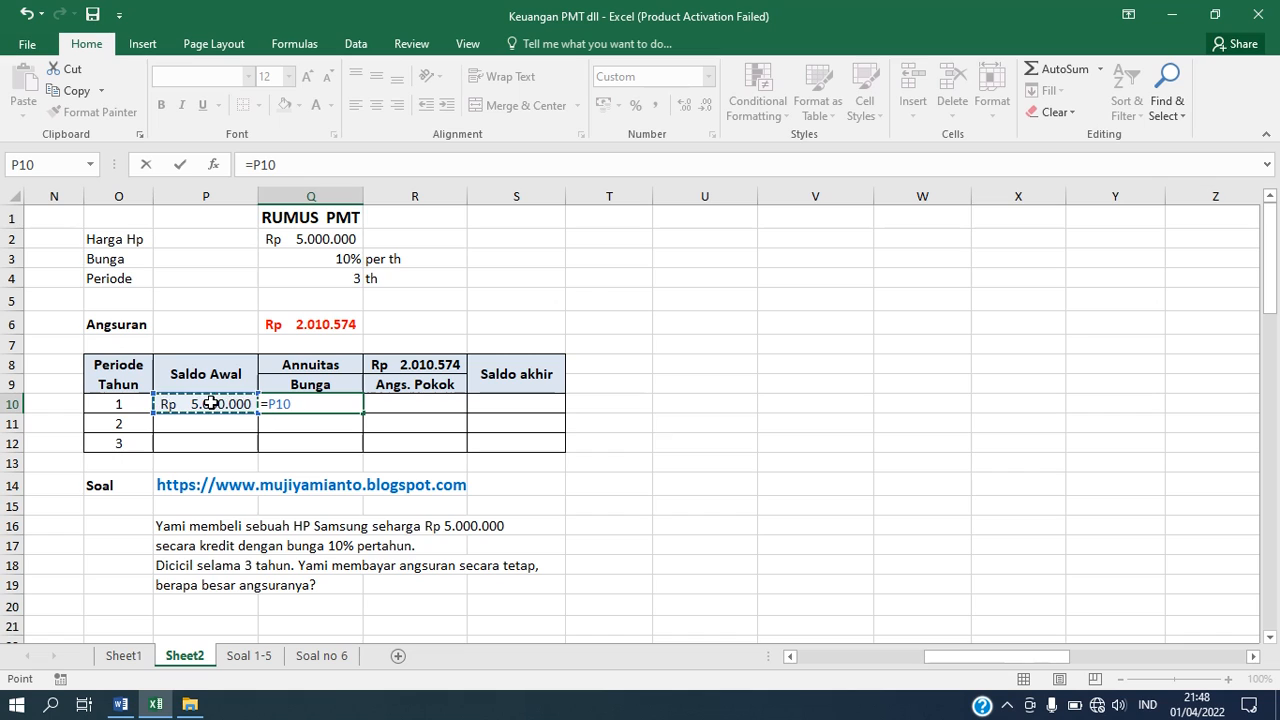
pyautogui.write('*')
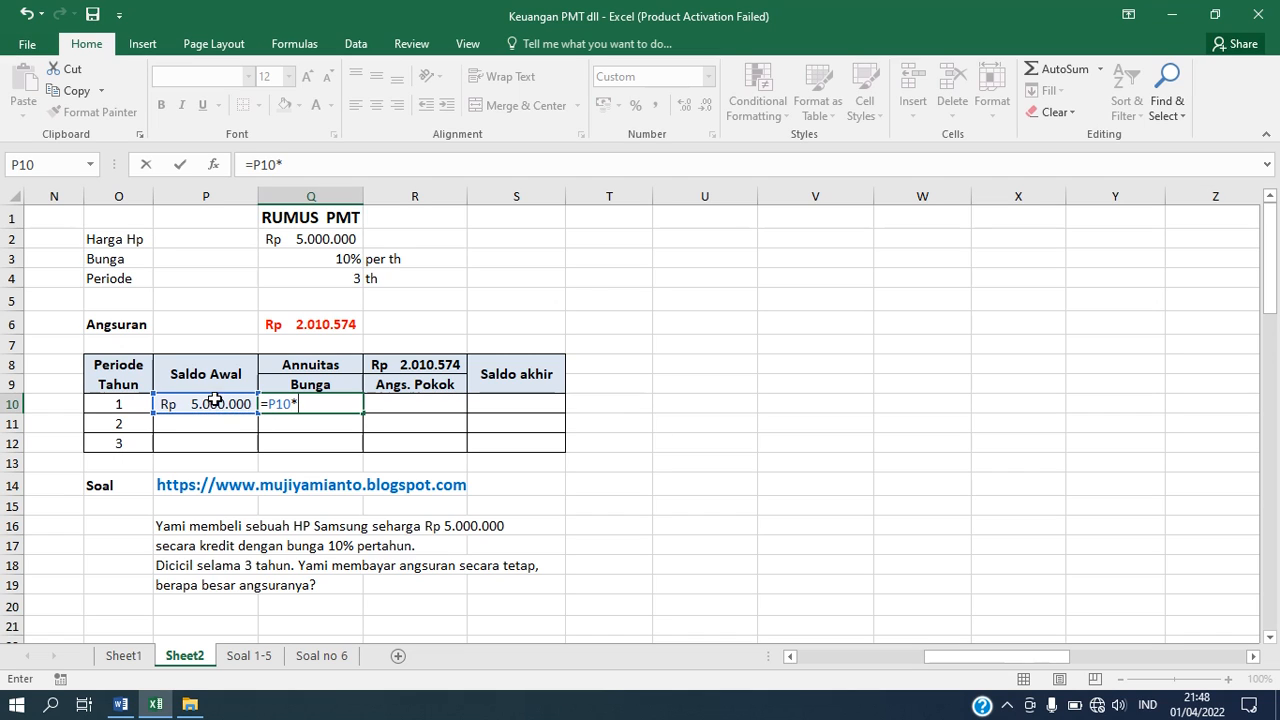
pyautogui.click(337, 259)
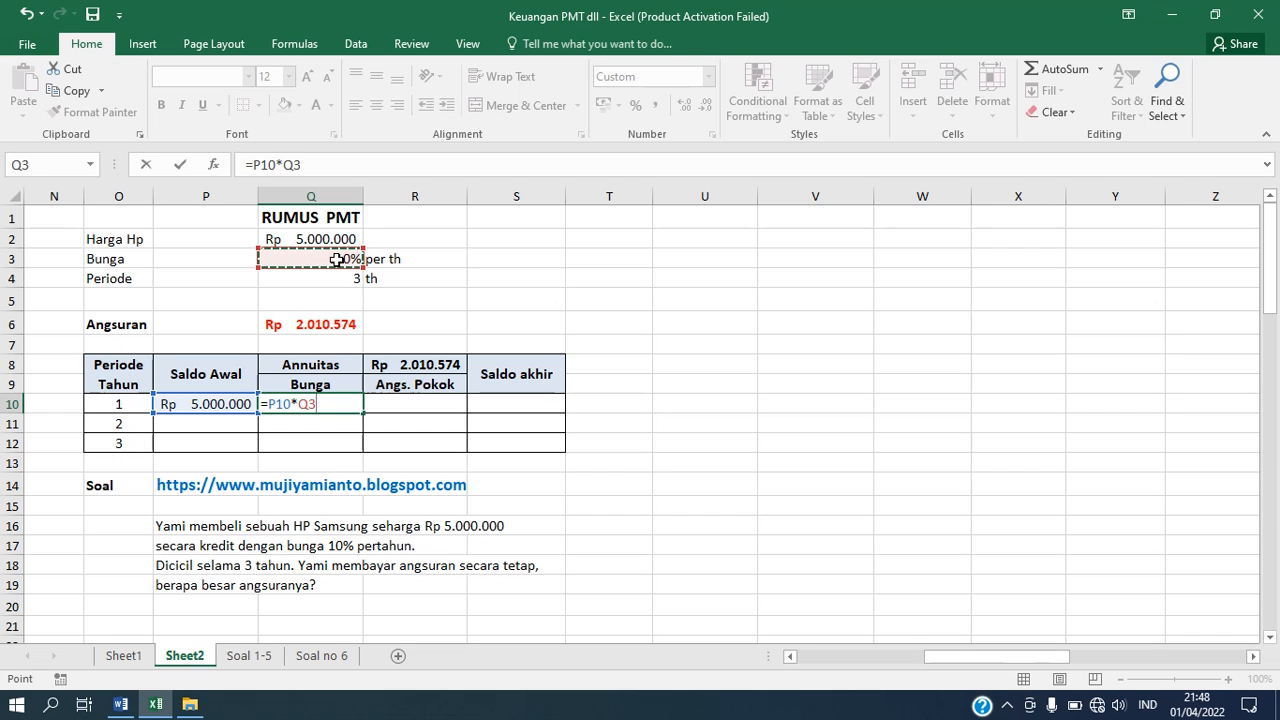
pyautogui.press('F4')
pyautogui.press('Return')
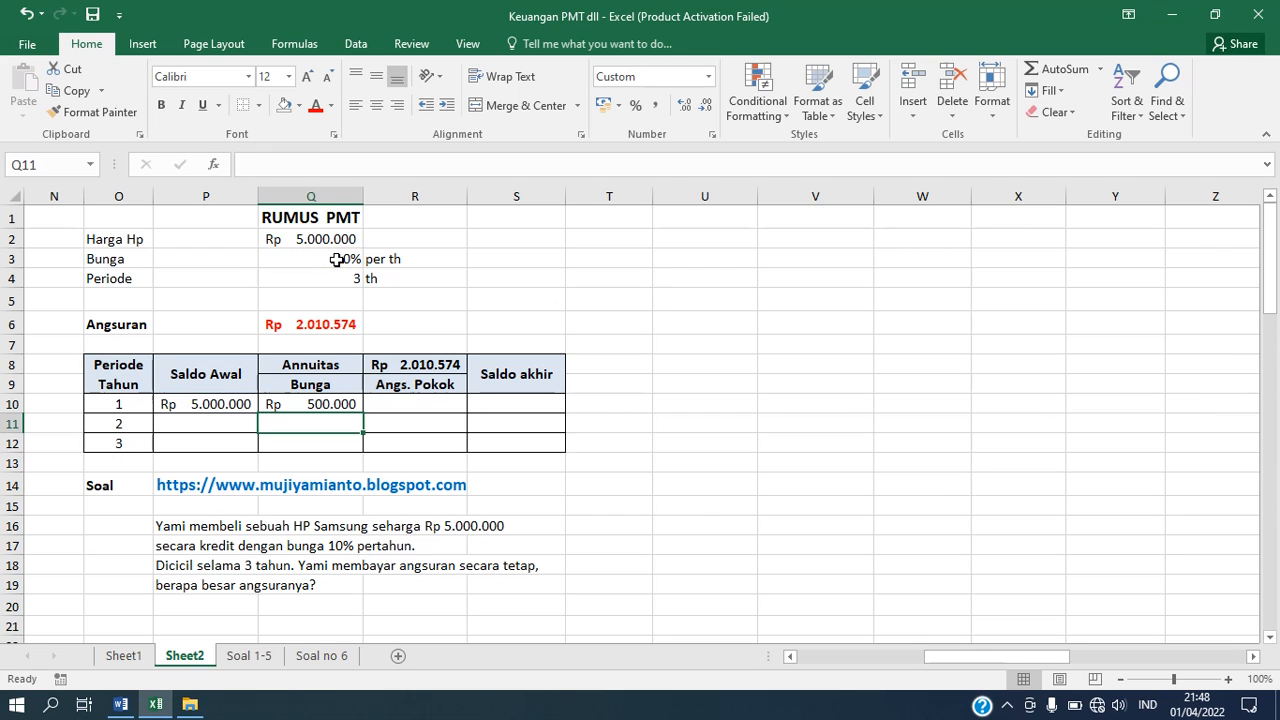
pyautogui.click(336, 405)
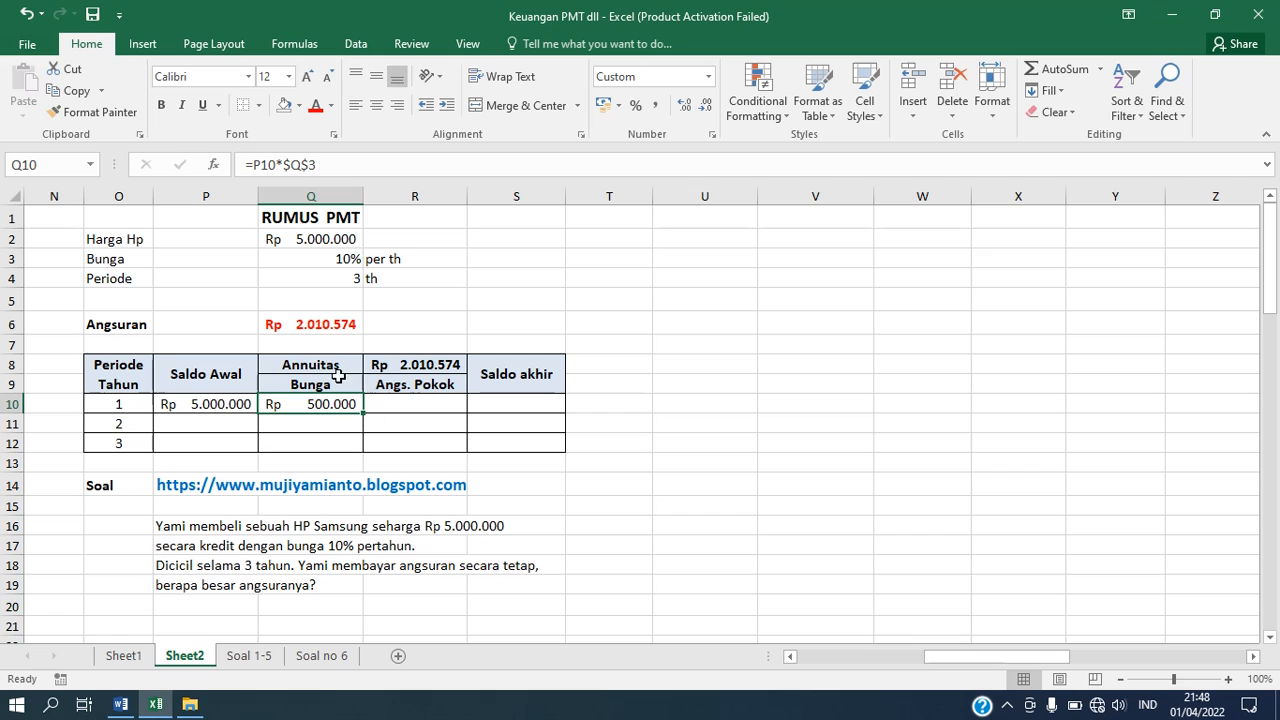
# - Calculate the first year's Angs. Pokok in cell R10 with =$R$8-Q10, keeping the annuity reference absolute
pyautogui.click(397, 407)
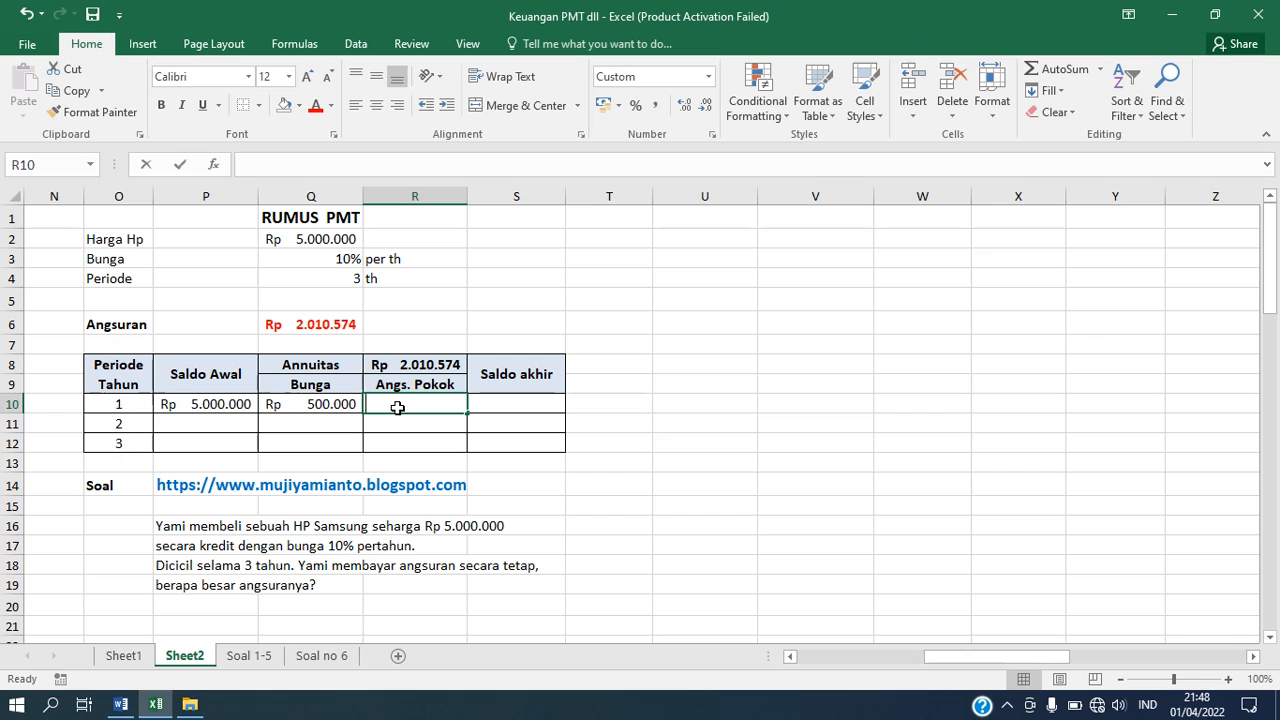
pyautogui.write('=')
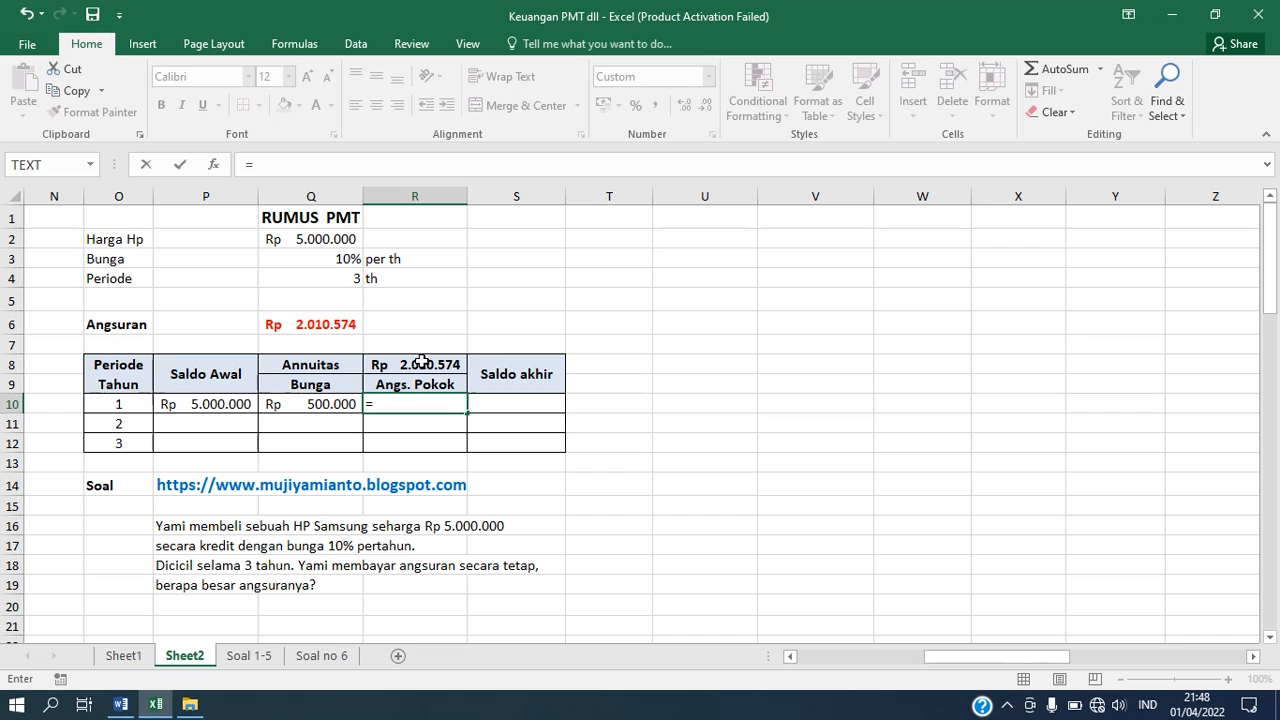
pyautogui.click(416, 366)
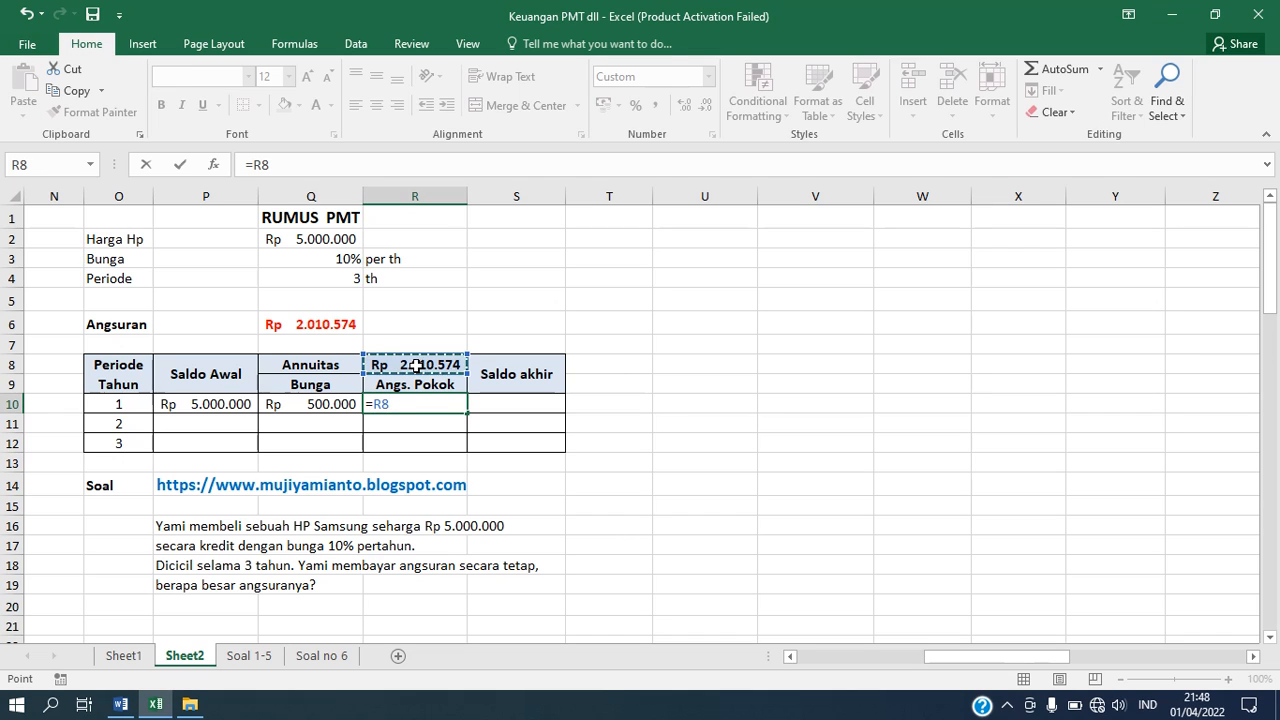
pyautogui.press('F4')
pyautogui.write('-')
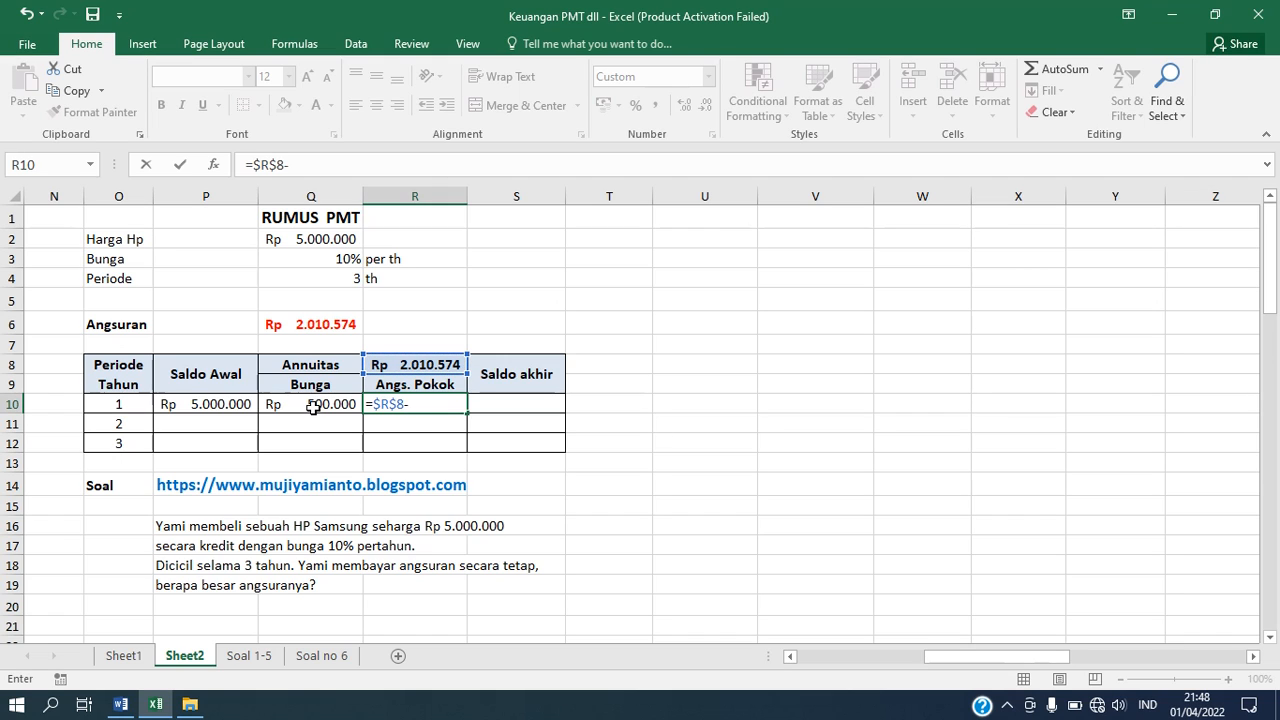
pyautogui.click(313, 404)
pyautogui.press('Return')
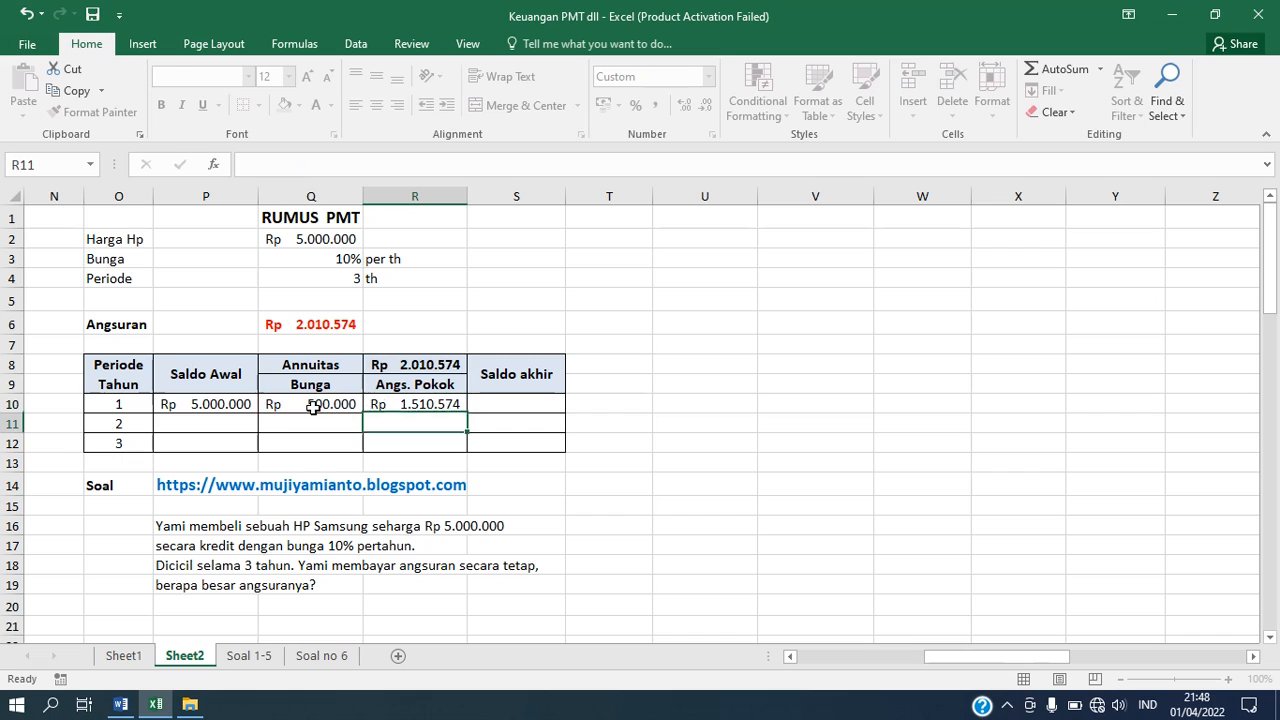
pyautogui.click(425, 402)
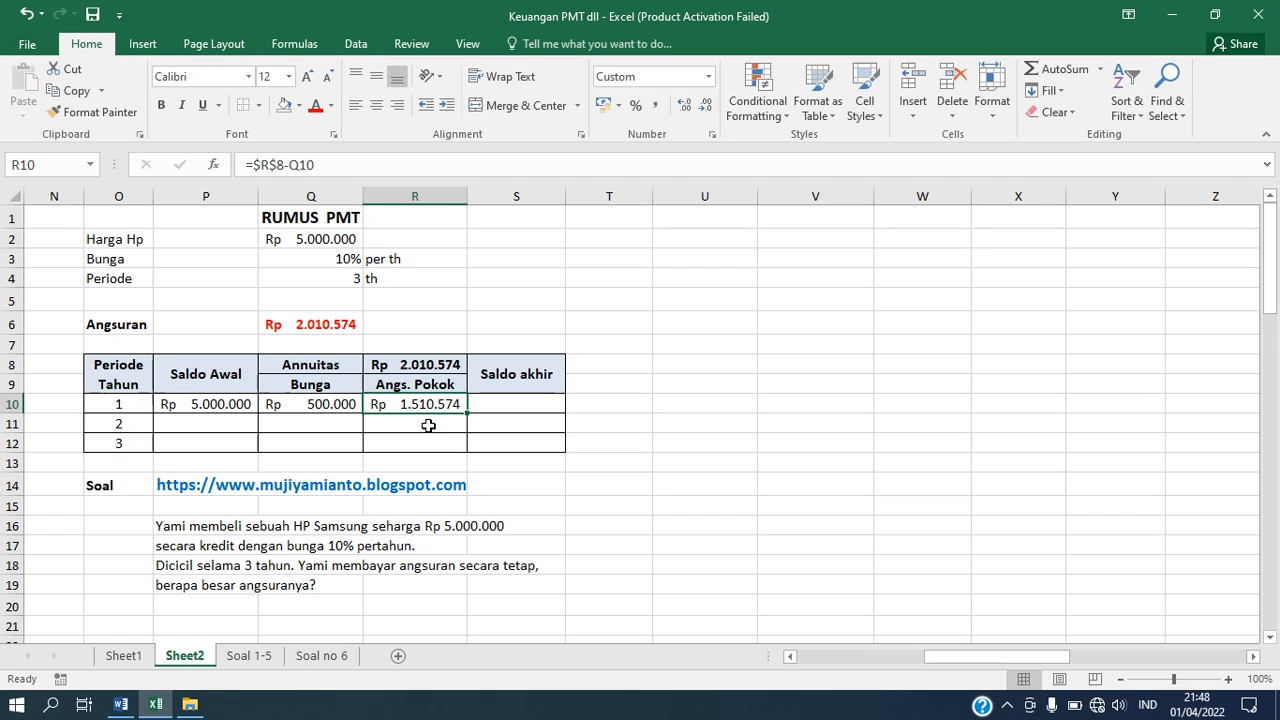
# - Calculate the first year's Saldo akhir in cell S10 with the formula =P10-R10
pyautogui.click(516, 405)
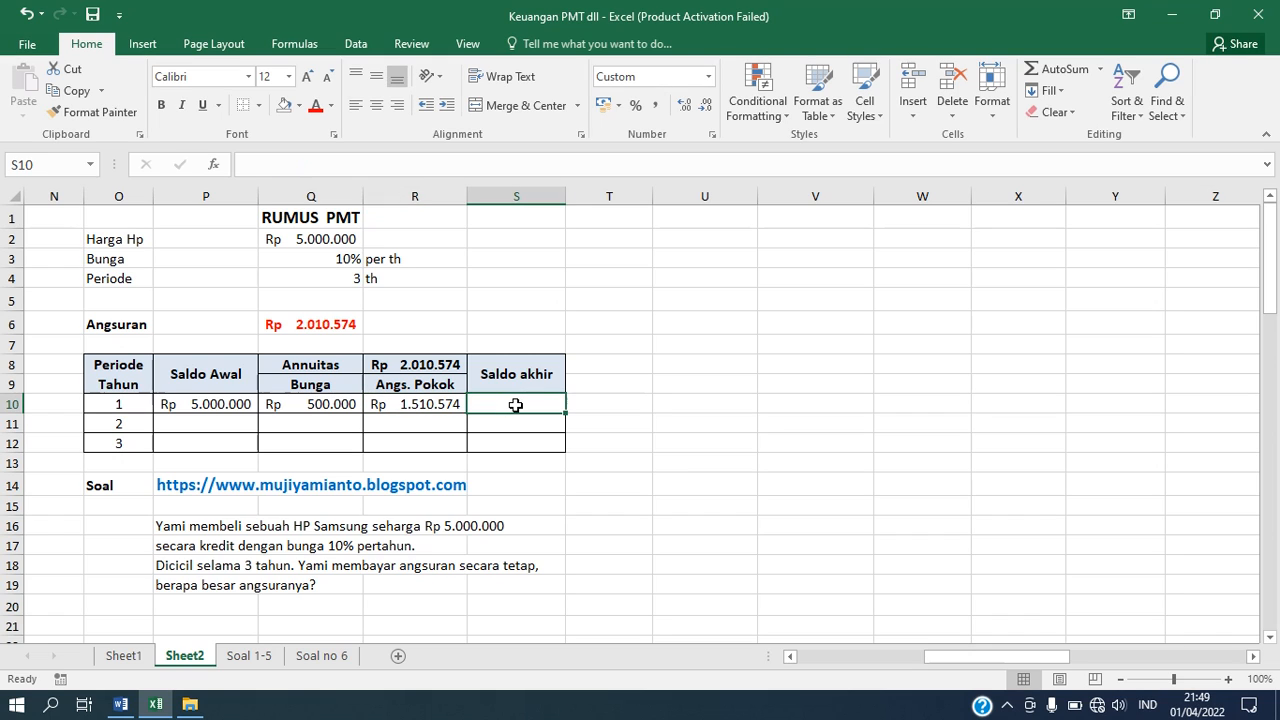
pyautogui.write('=')
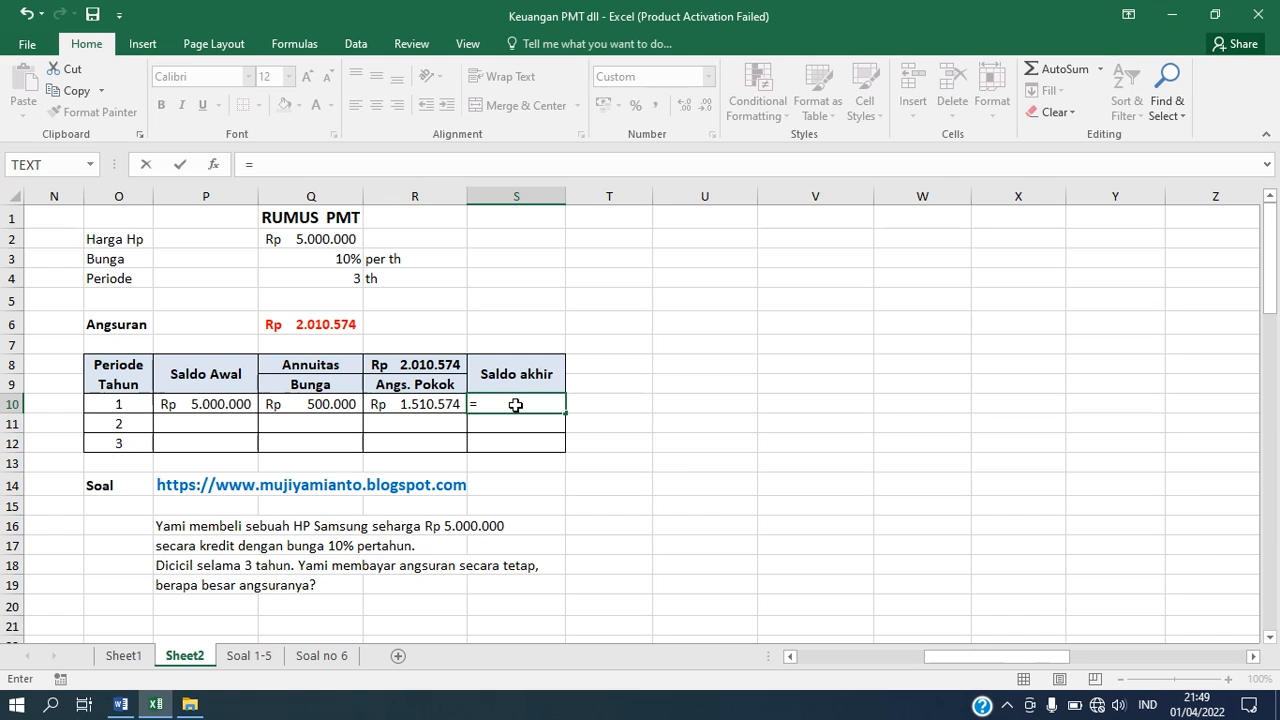
pyautogui.click(226, 404)
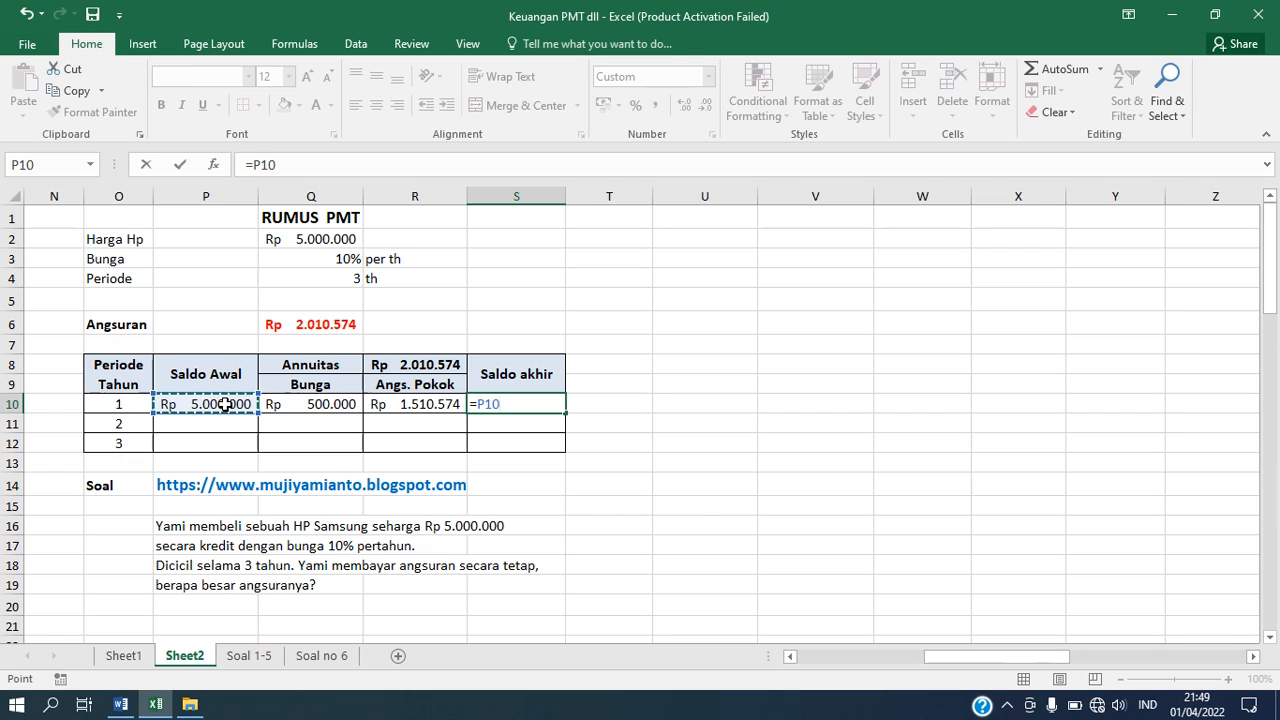
pyautogui.write('-')
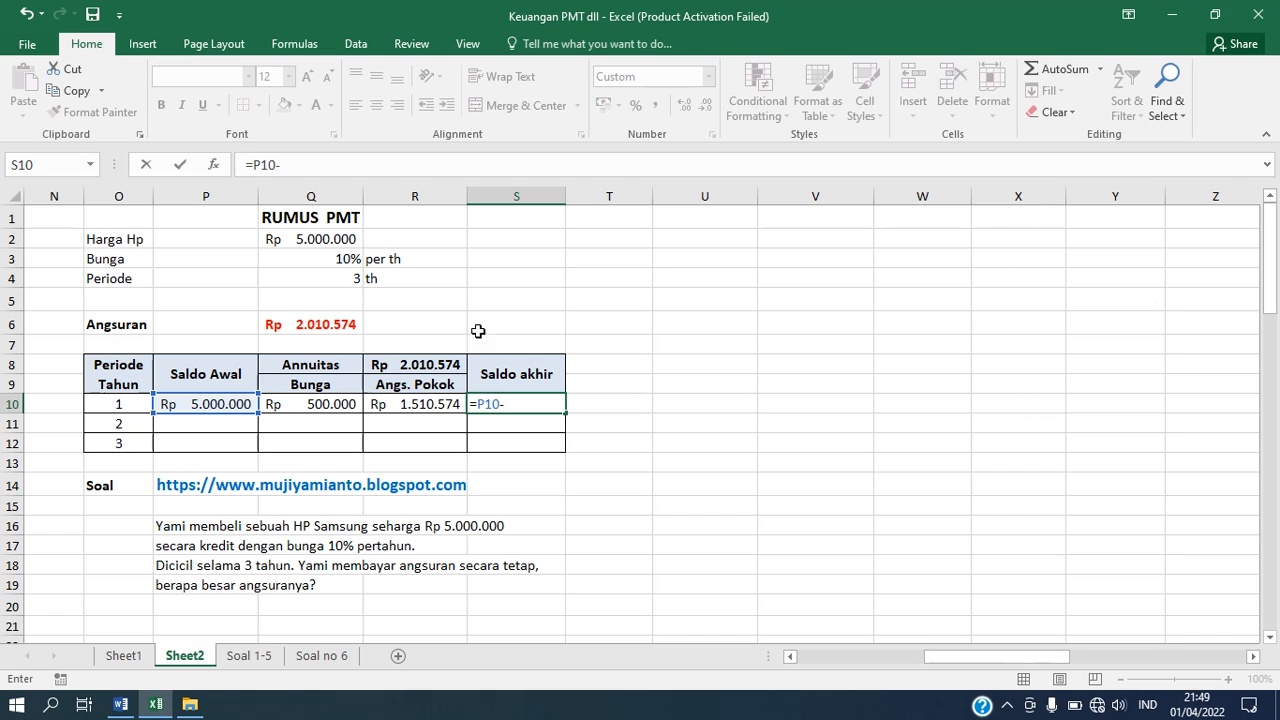
pyautogui.click(416, 401)
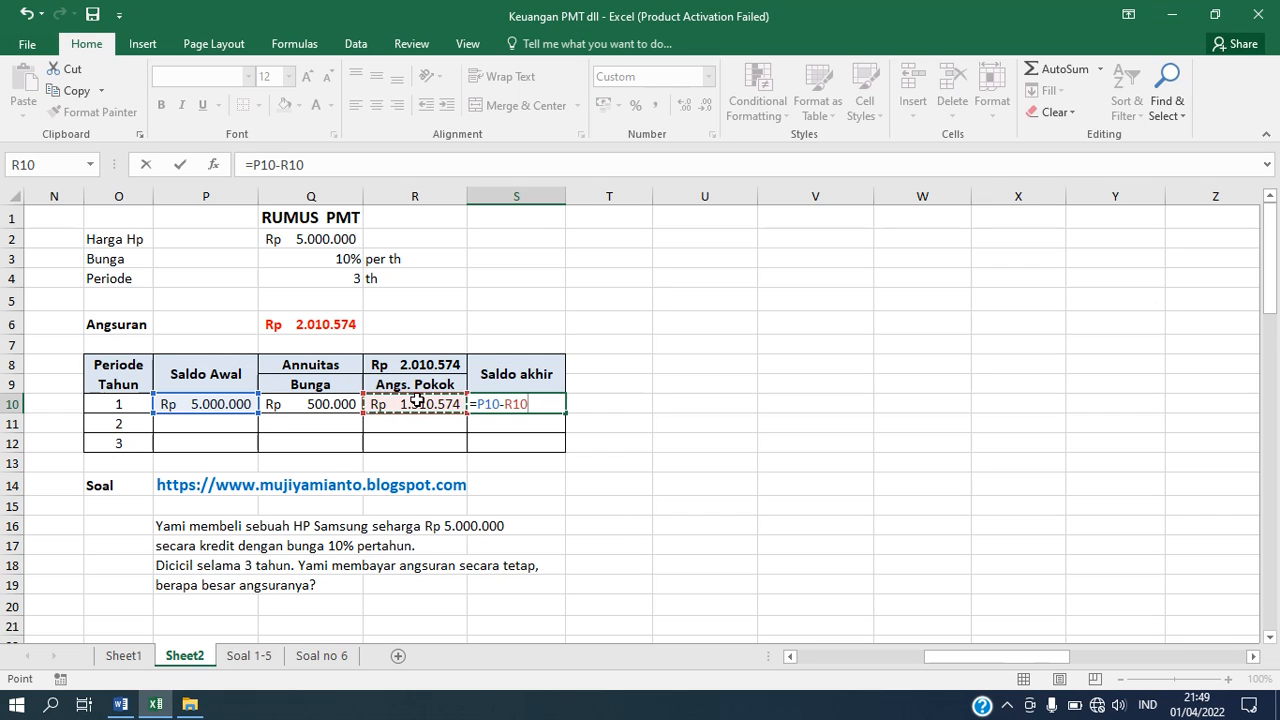
pyautogui.press('Return')
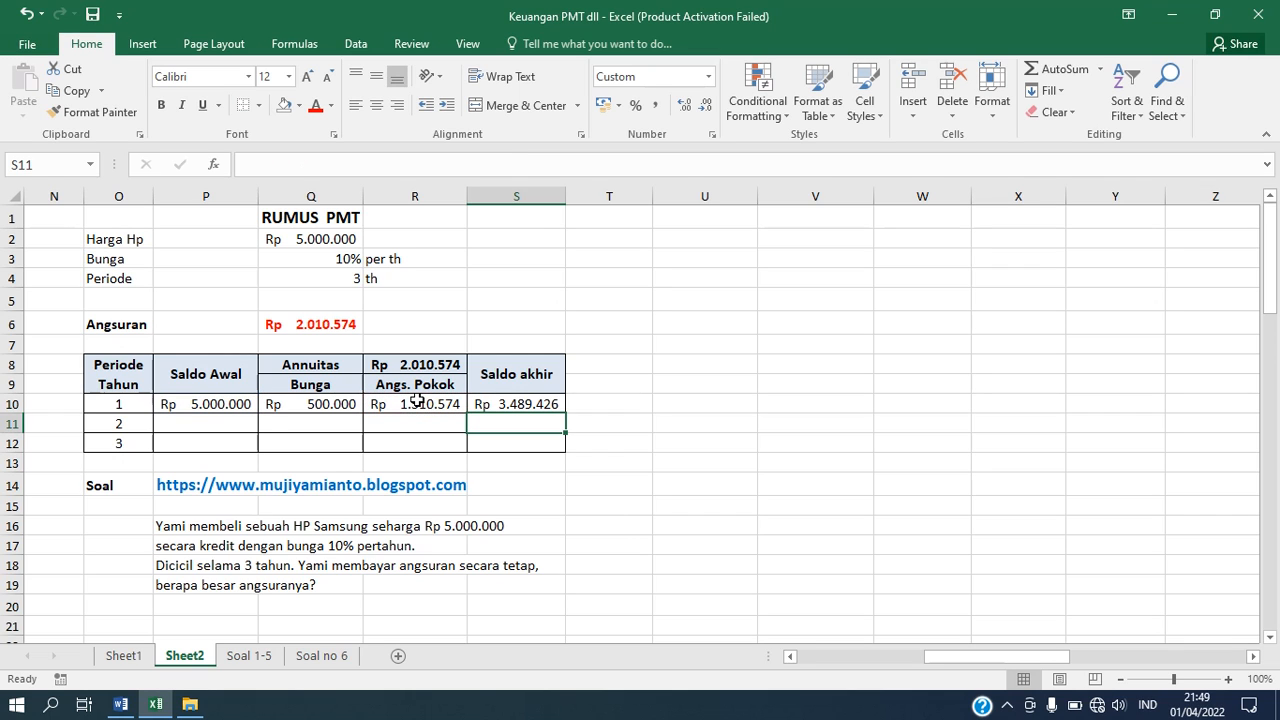
# - Link the second year's Saldo Awal in cell P11 to the first year's closing balance with =S10, and fill it down to P12
pyautogui.click(508, 404)
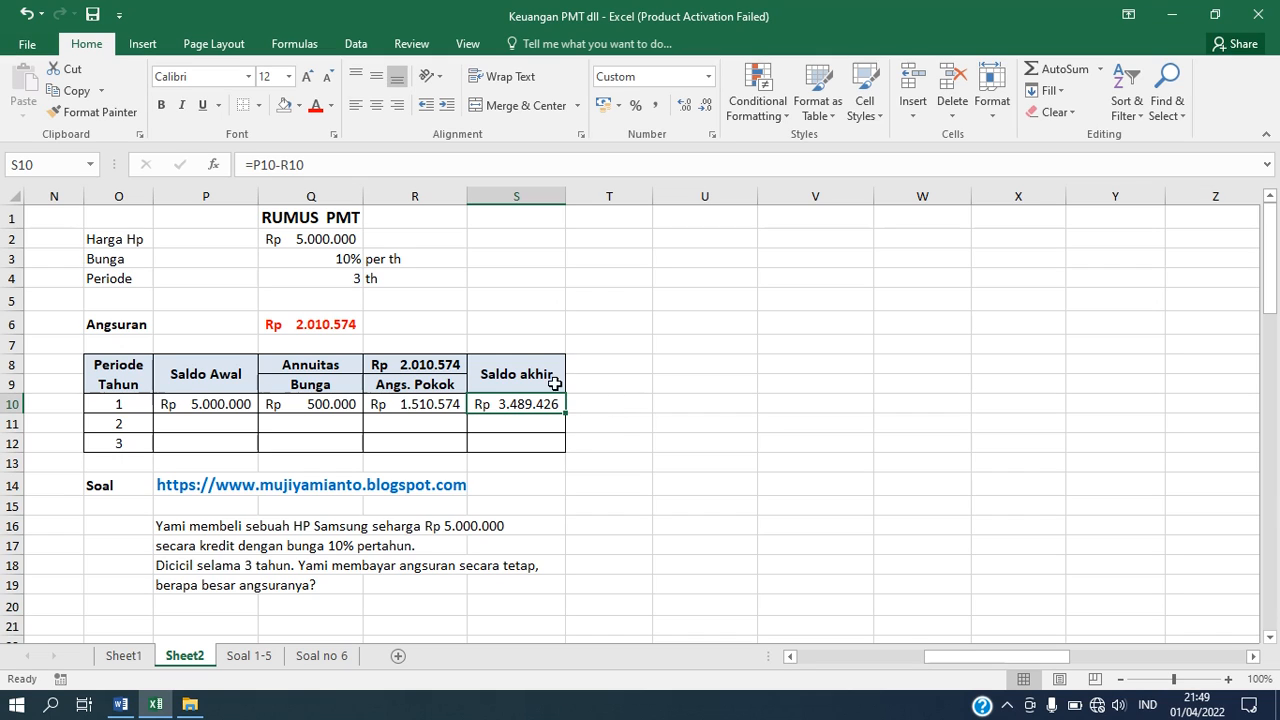
pyautogui.click(203, 421)
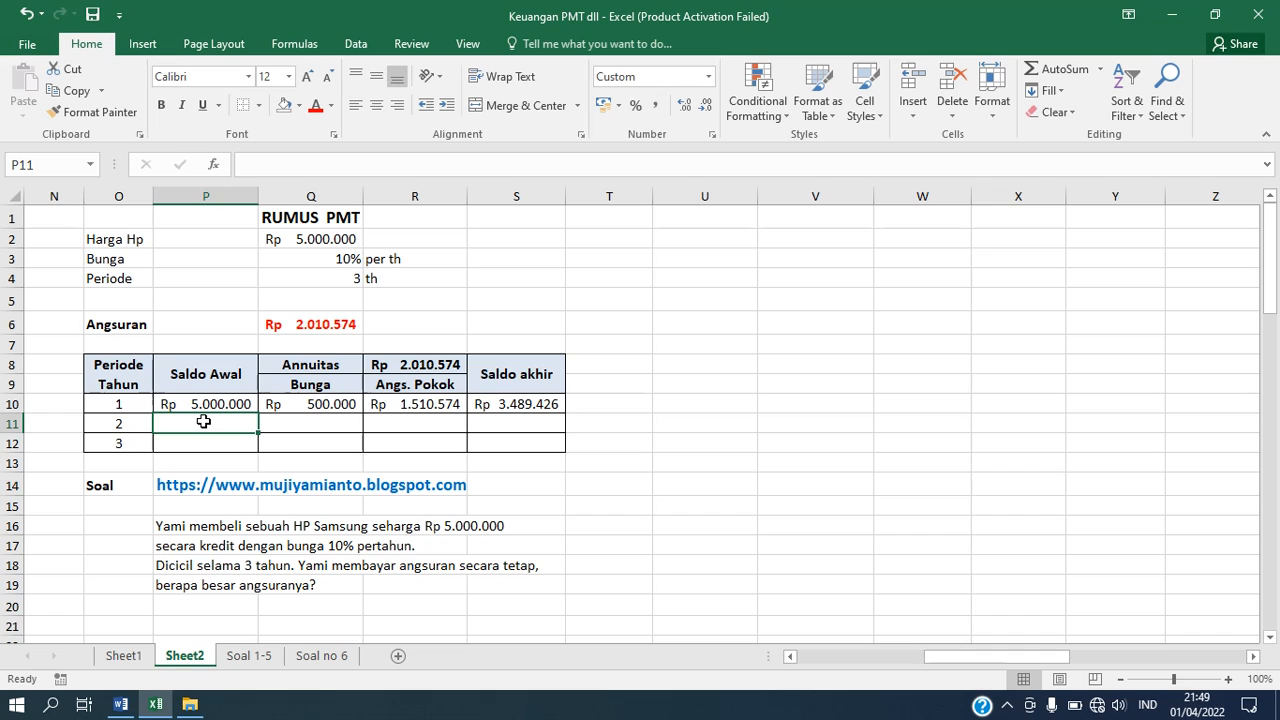
pyautogui.write('=')
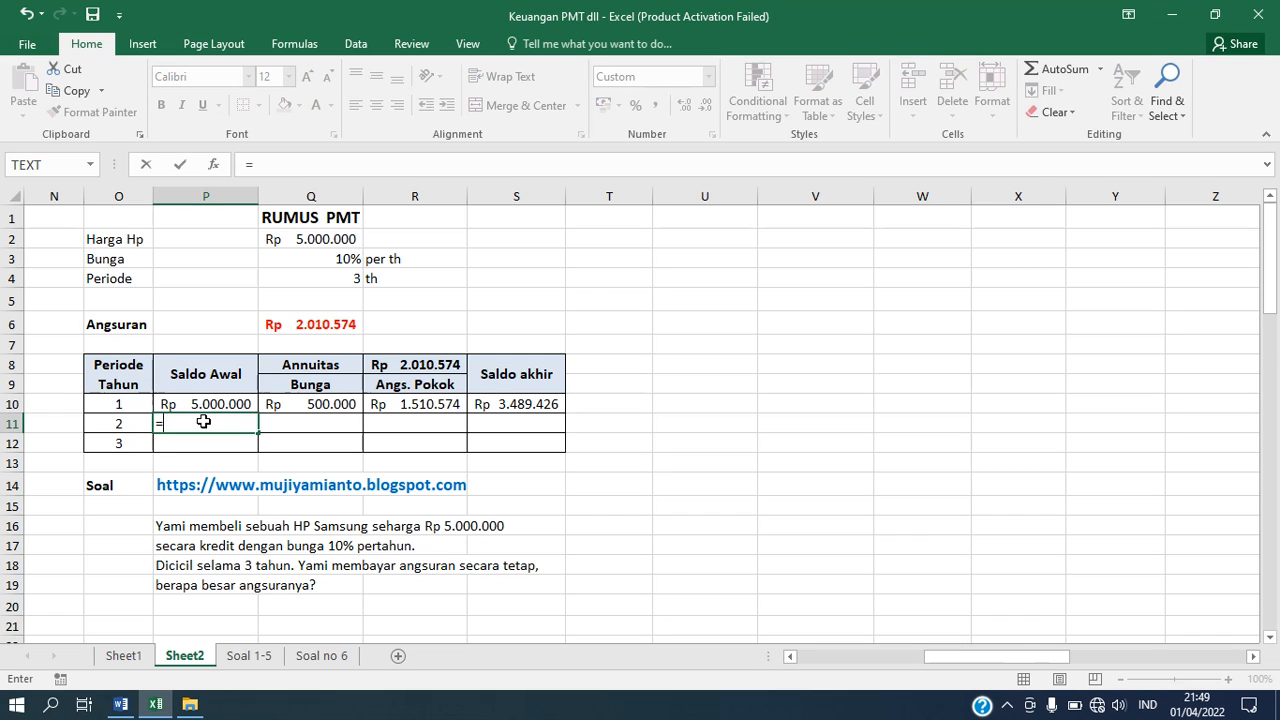
pyautogui.click(522, 403)
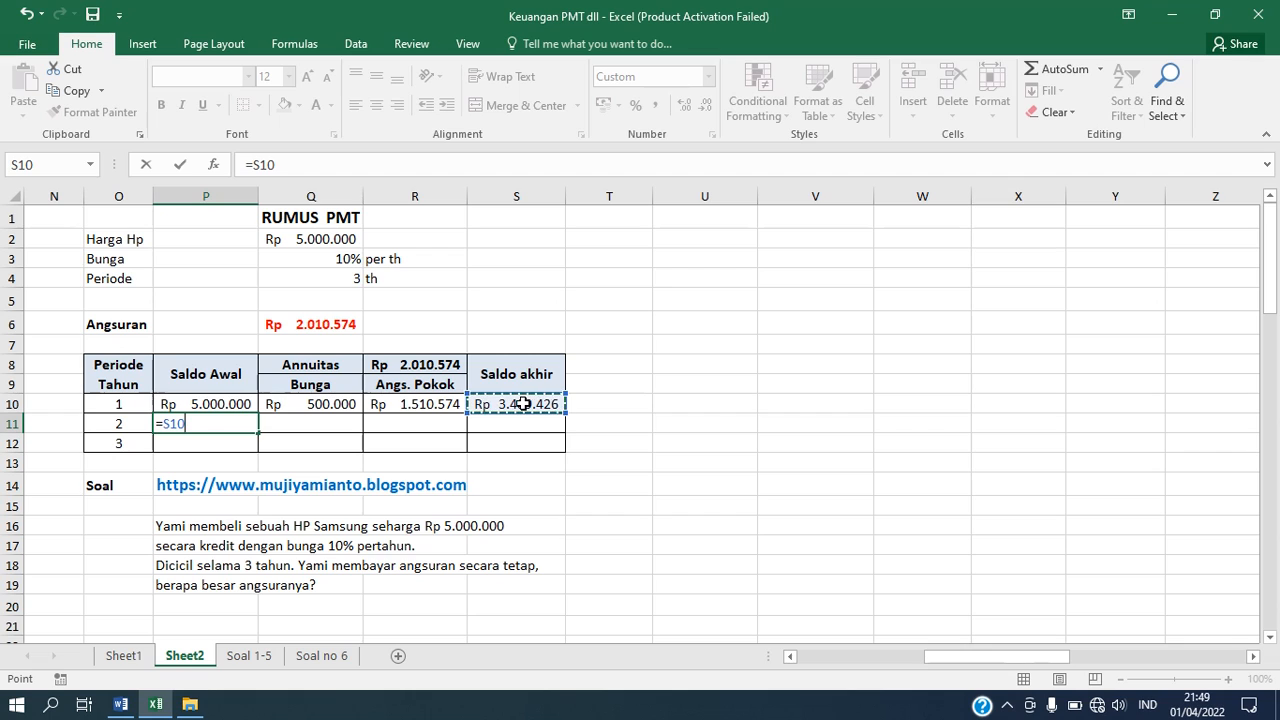
pyautogui.press('Return')
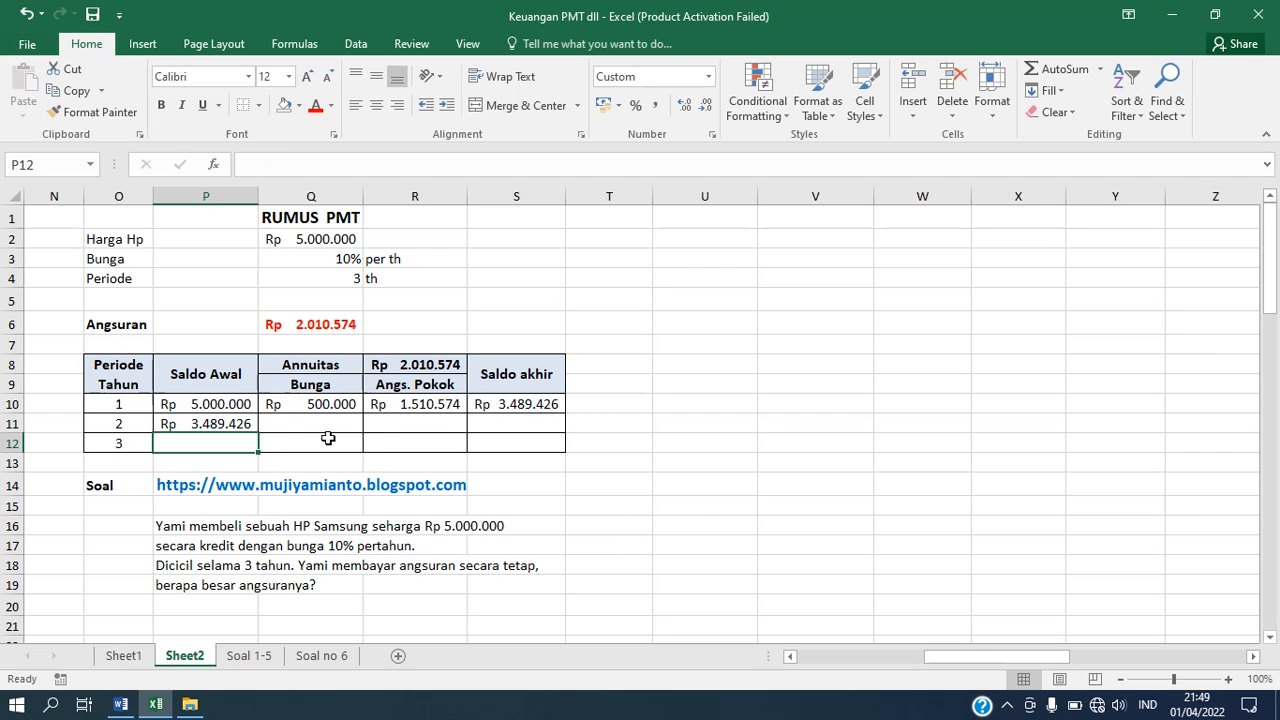
pyautogui.click(243, 424)
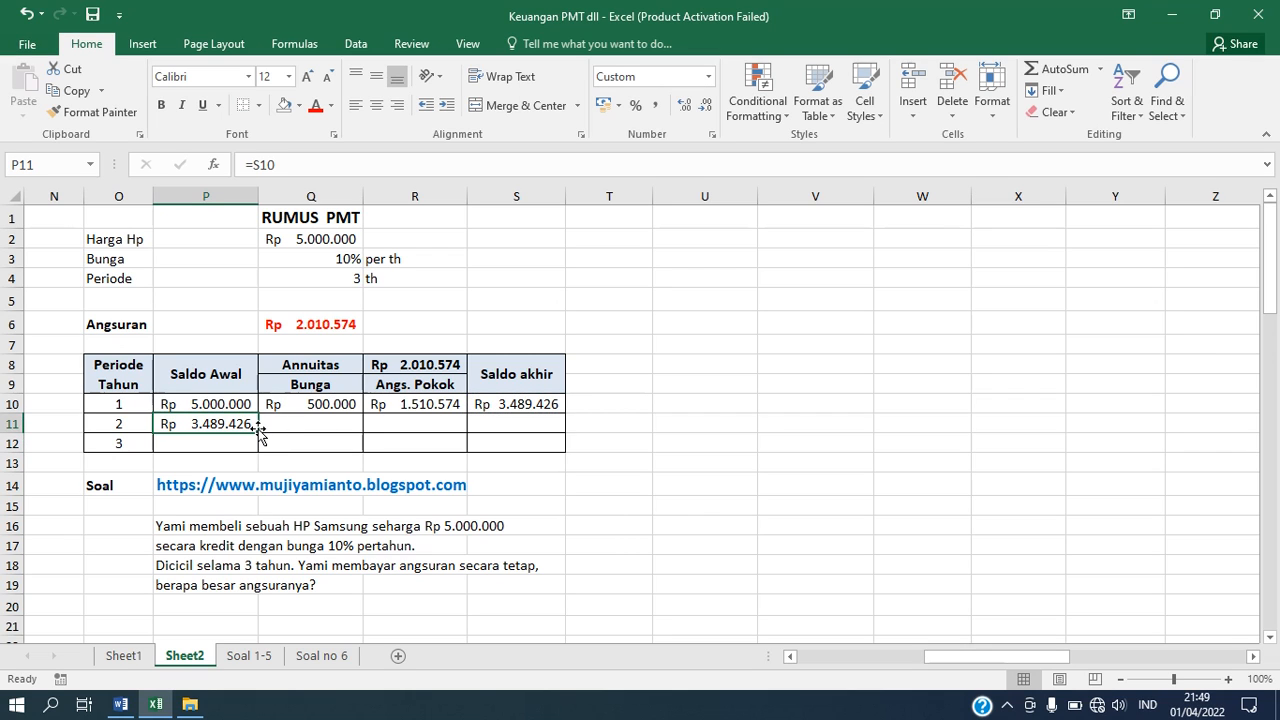
pyautogui.moveTo(258, 433); pyautogui.dragTo(260, 450)
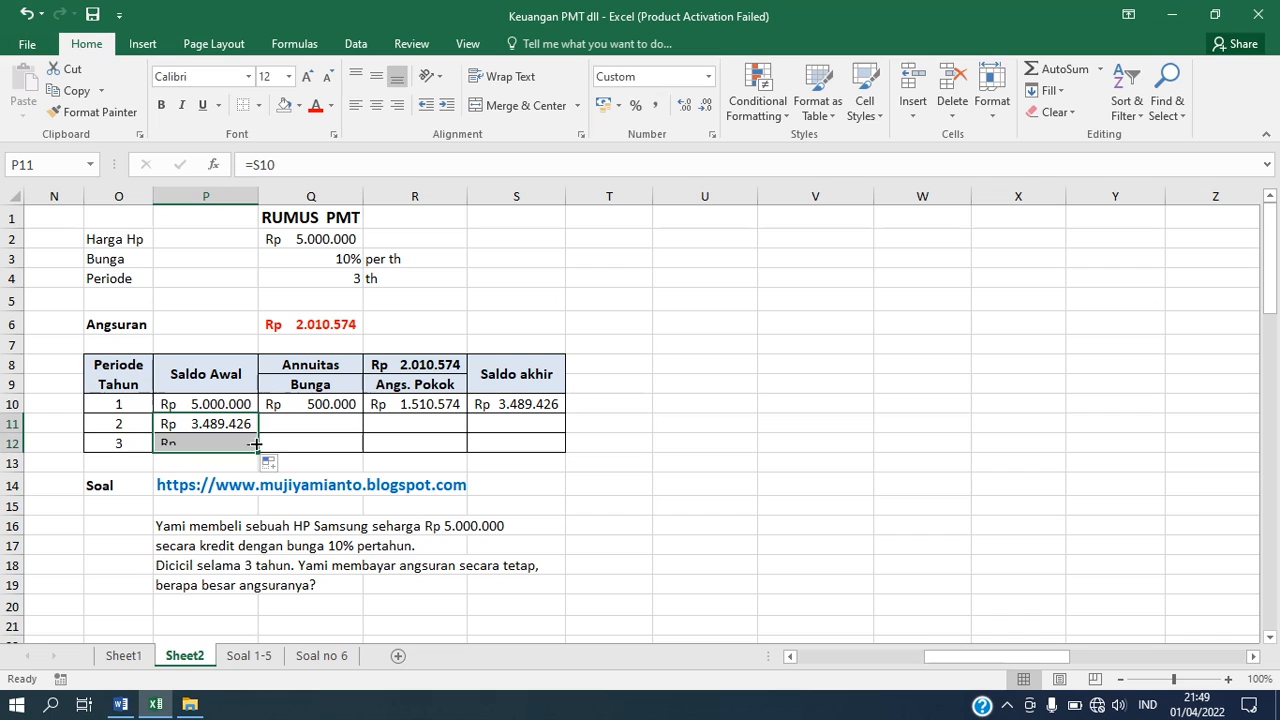
# - Fill the first year's Bunga, Angs. Pokok and Saldo akhir formulas in Q10:S10 down to row 12 for years 2 and 3
pyautogui.moveTo(324, 404); pyautogui.dragTo(489, 404)
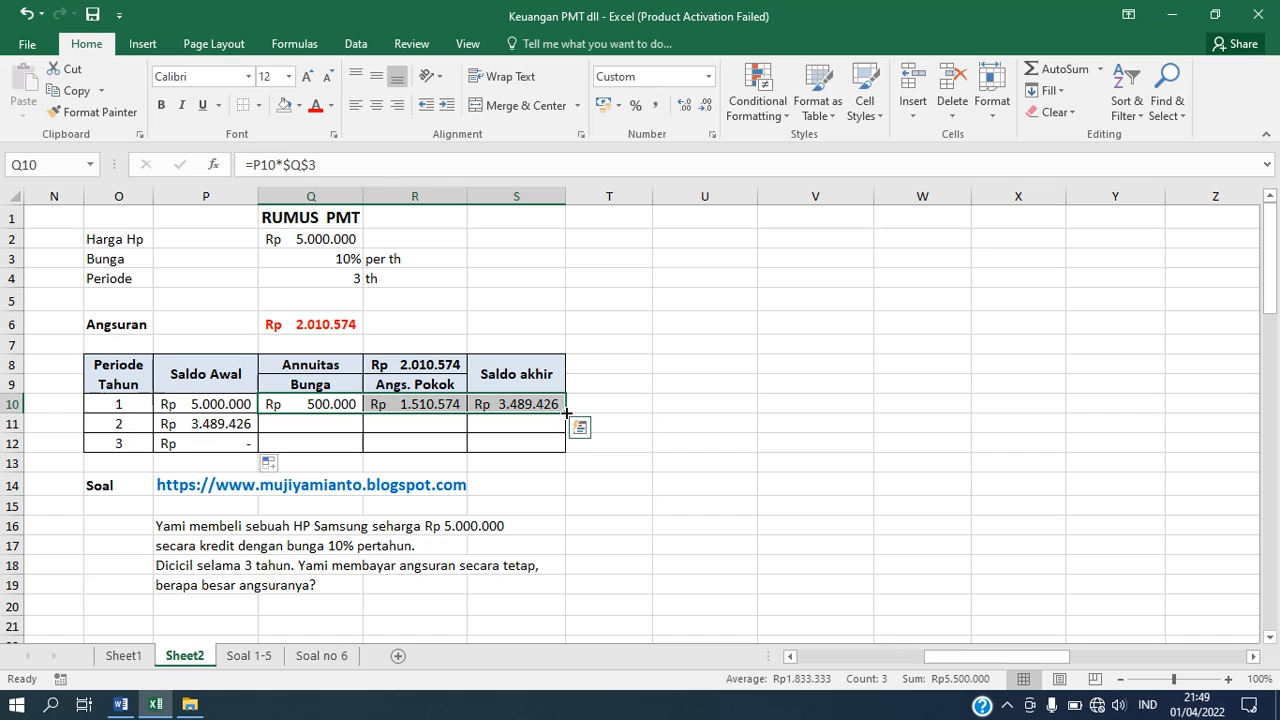
pyautogui.moveTo(566, 413); pyautogui.dragTo(560, 453)
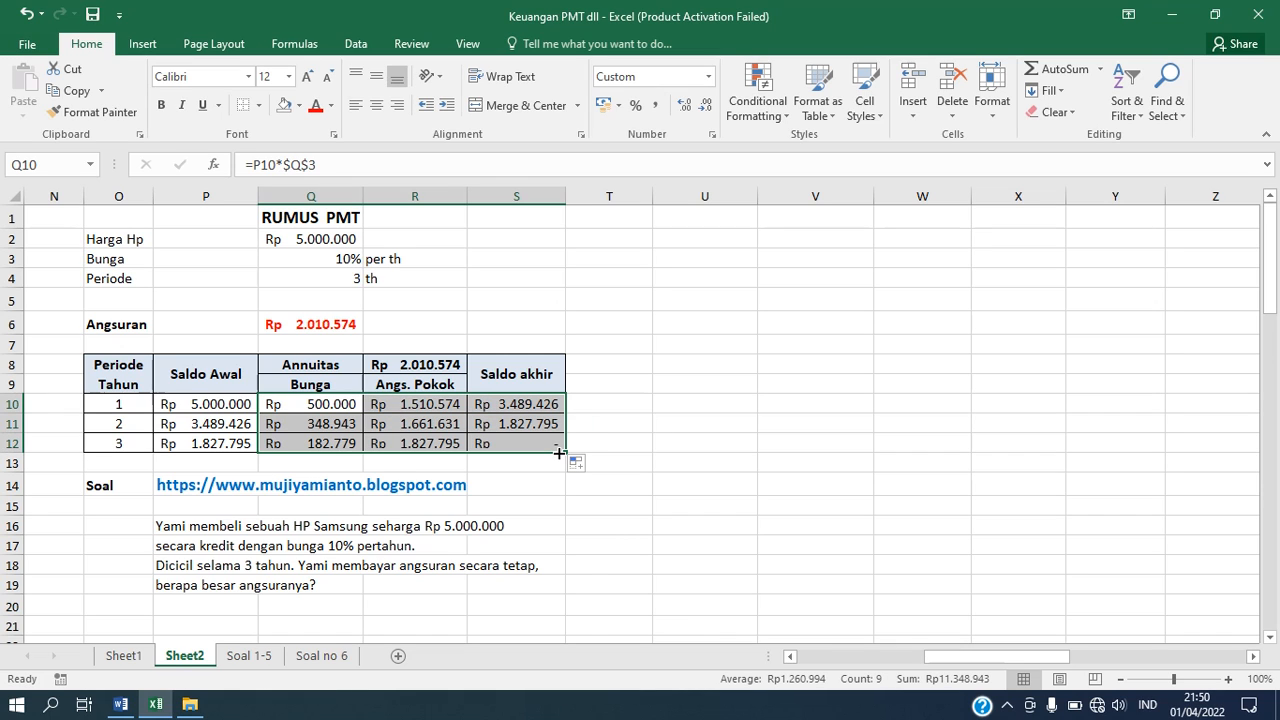
pyautogui.click(535, 445)
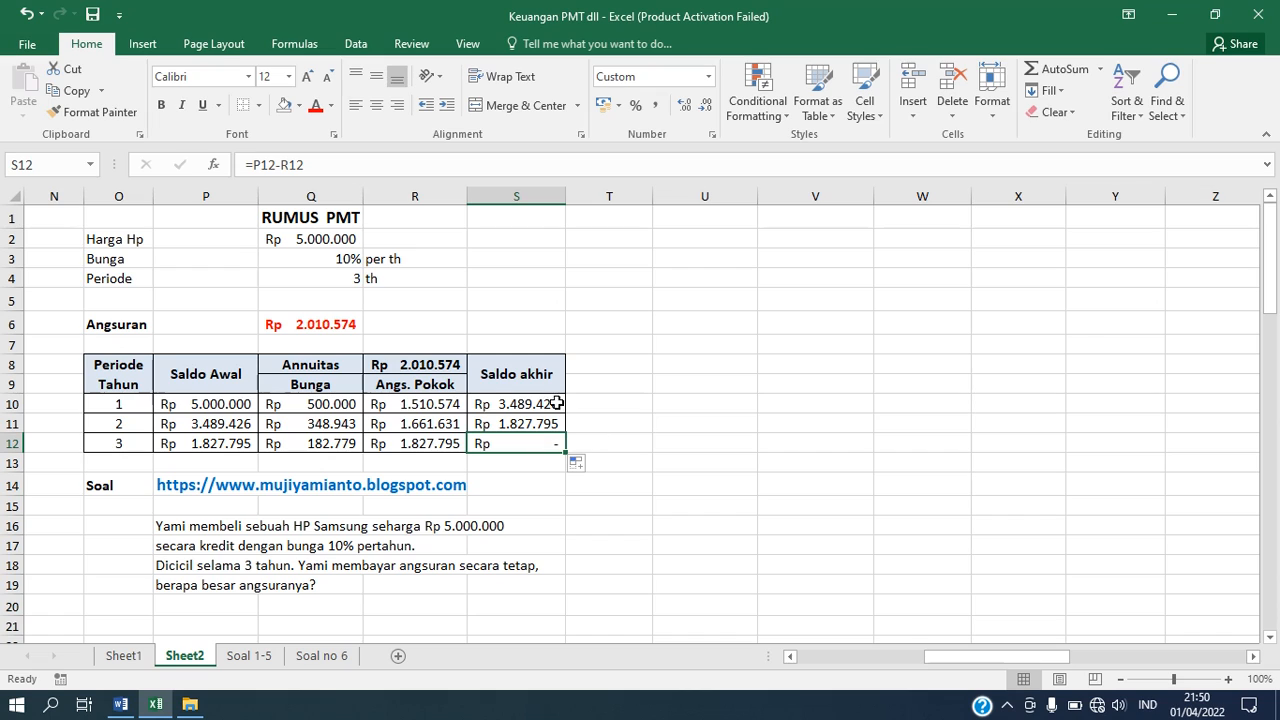